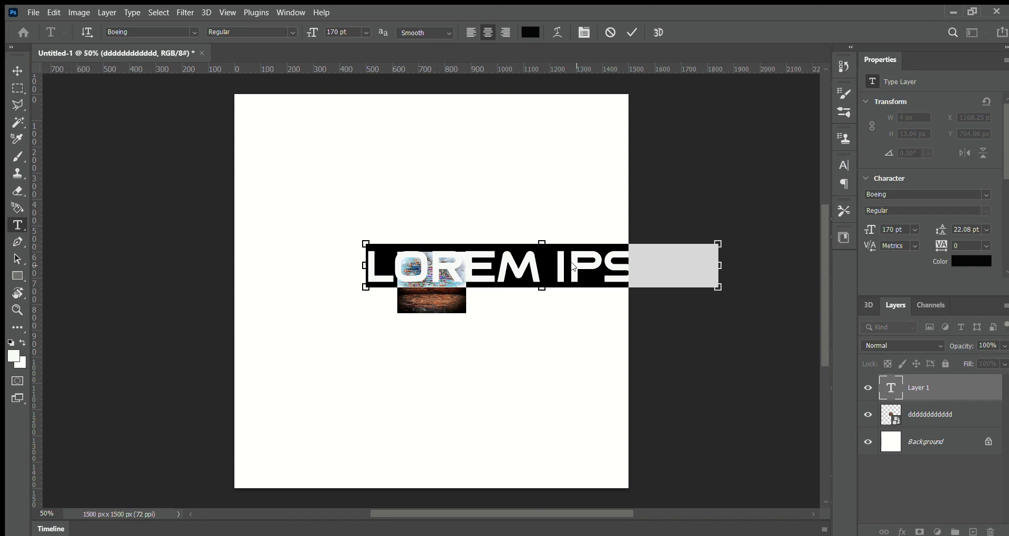
Commit the Lorem Ipsum text and delete its layer.
click(631, 32)
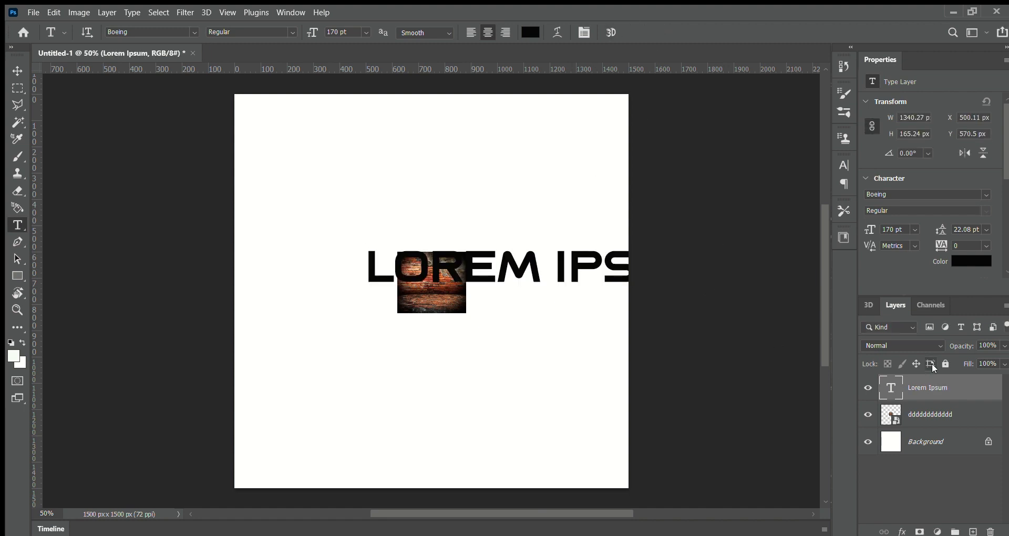
drag(957, 383, 991, 531)
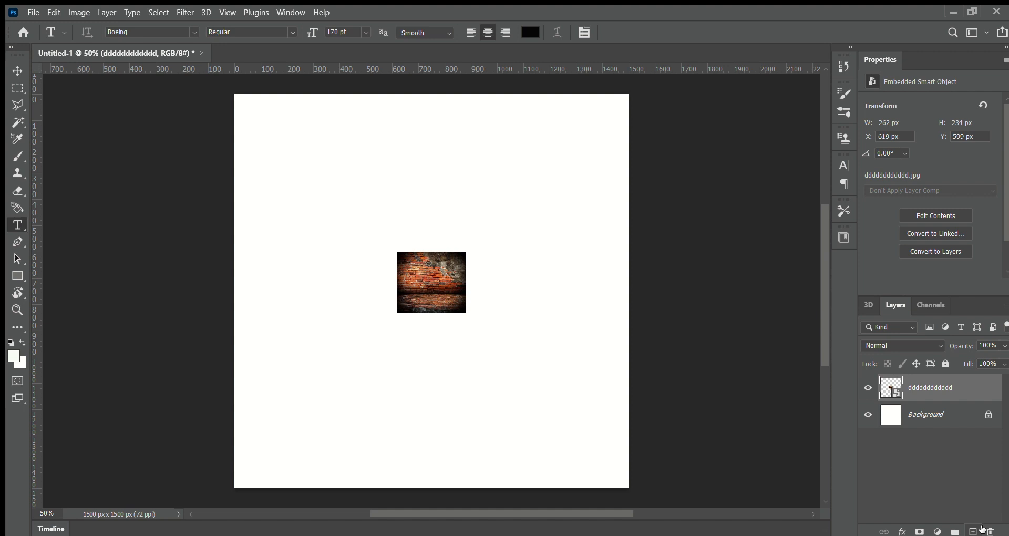
Scale the brick wall image proportionally to about 655% and position it to cover the whole canvas.
key(ctrl+t)
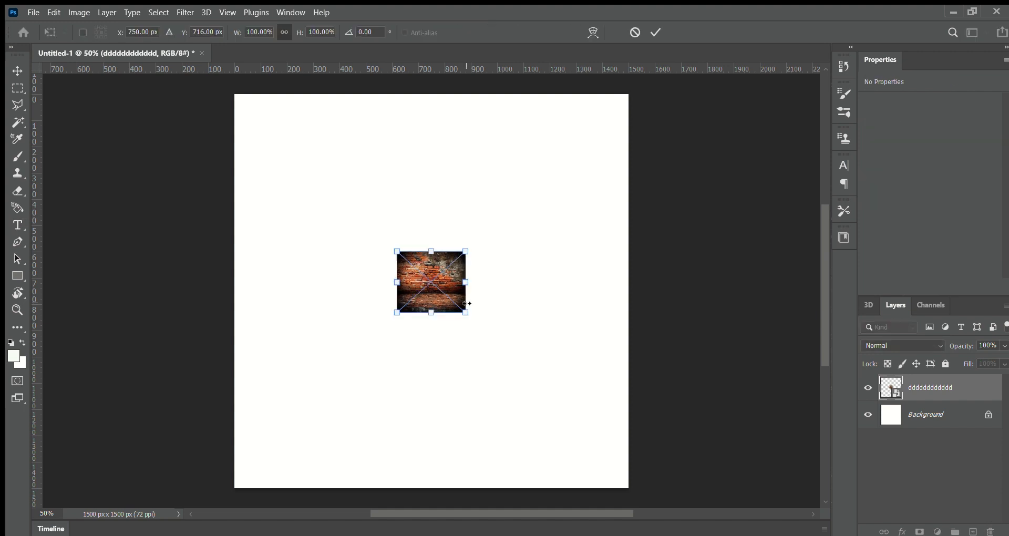
drag(466, 313, 689, 510)
drag(517, 379, 347, 221)
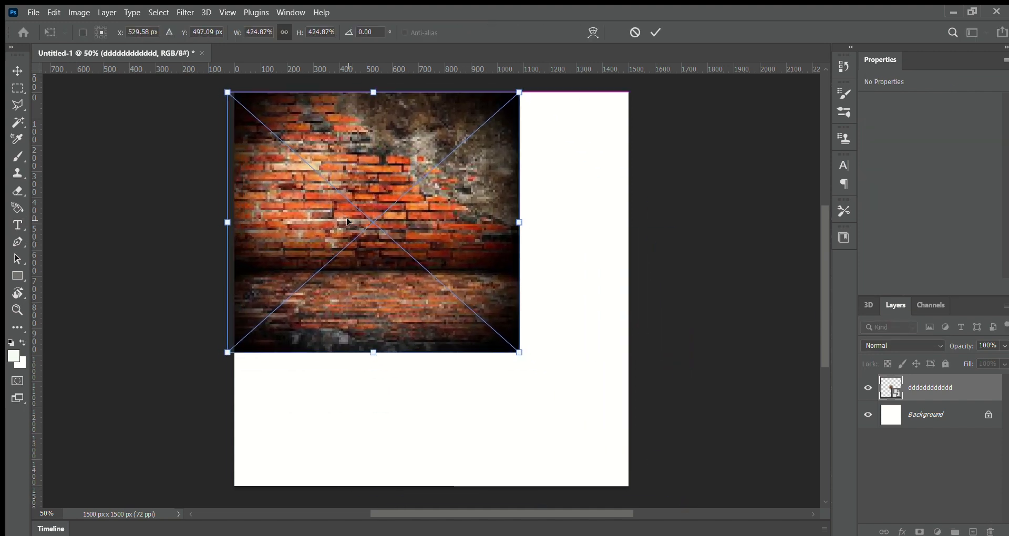
drag(519, 353, 684, 485)
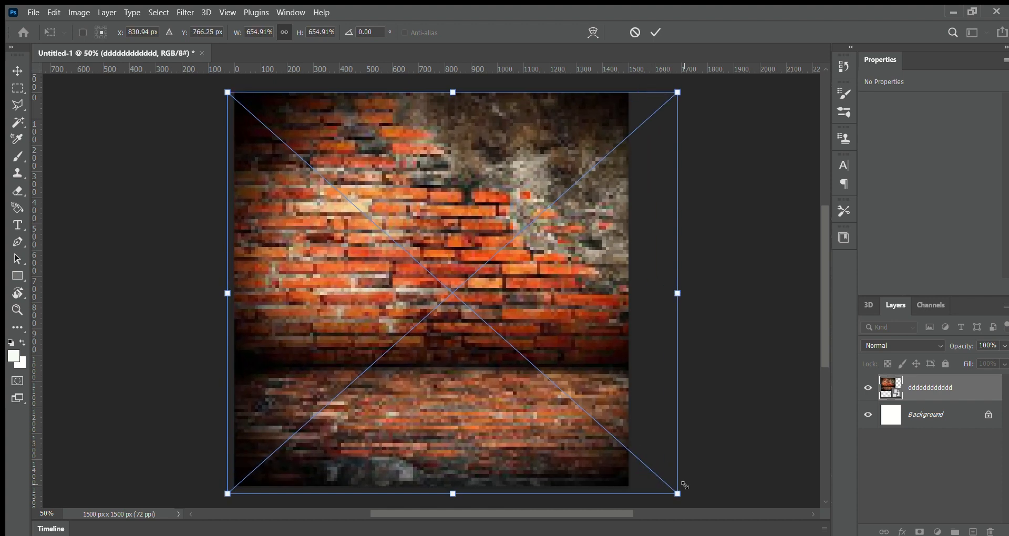
drag(545, 379, 529, 374)
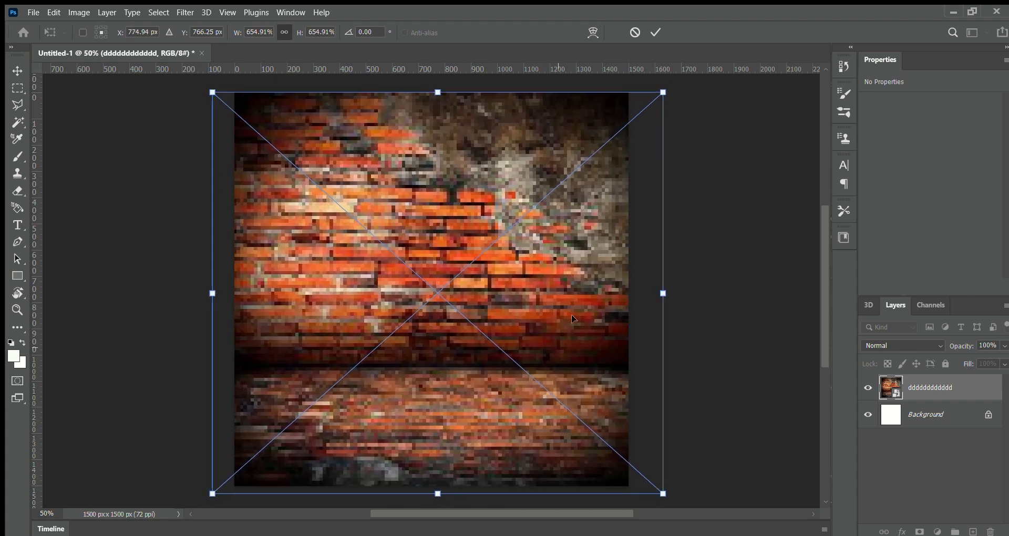
click(655, 32)
key(t)
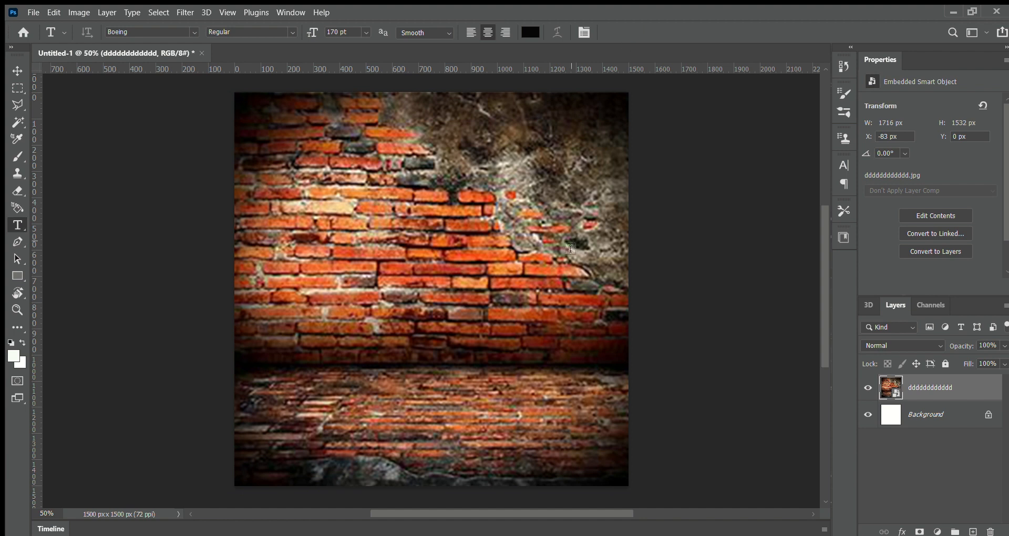
scroll(570, 248, down, 3)
scroll(542, 276, up, 1)
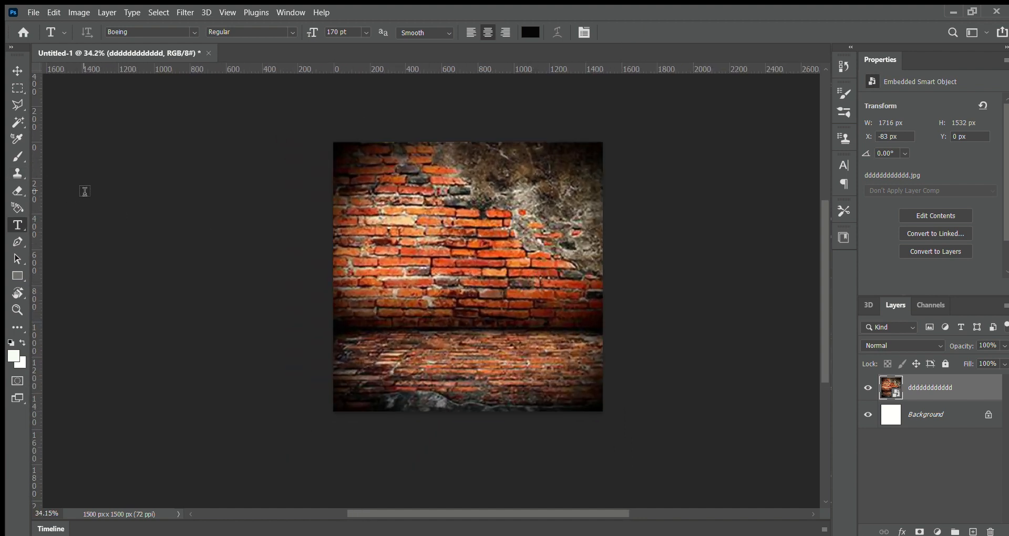
Paste the copied cartoon boy picture and remove its white background with a Magic Wand selection at tolerance 10.
key(ctrl+v)
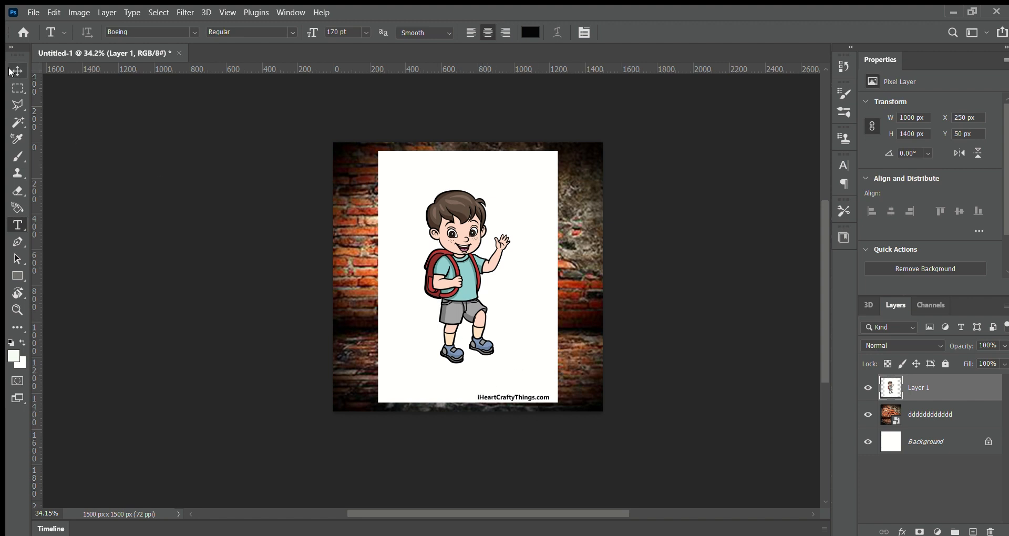
click(17, 122)
click(418, 261)
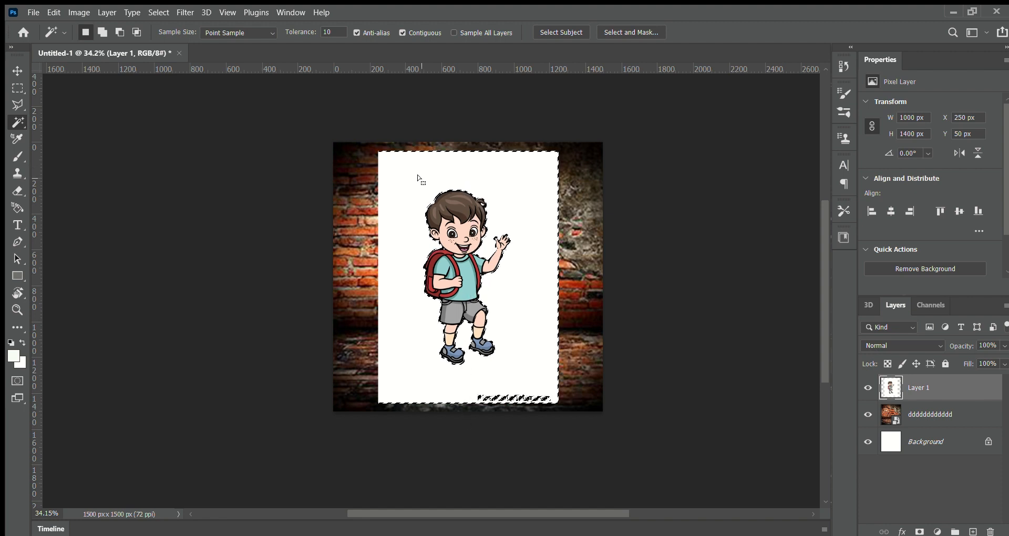
key(Delete)
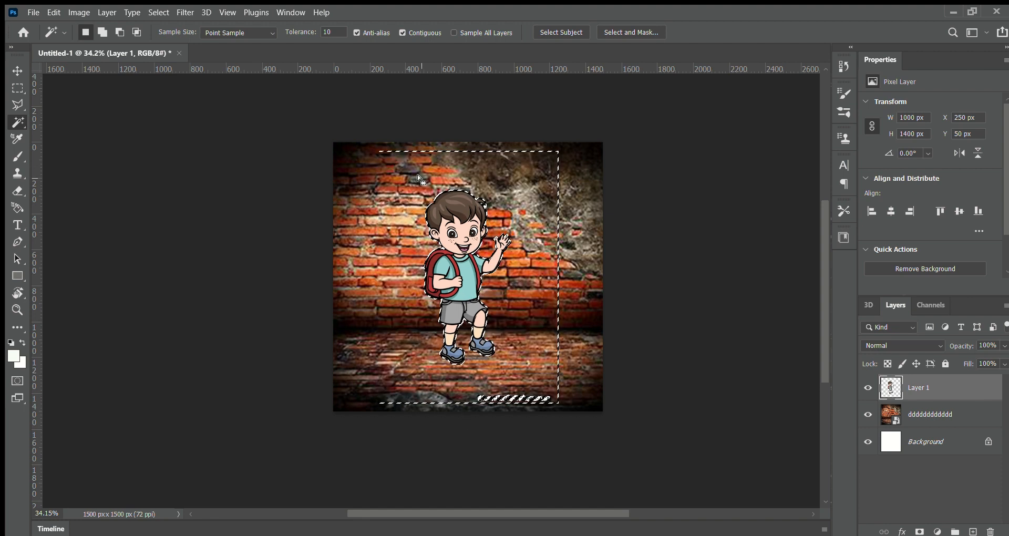
key(ctrl+d)
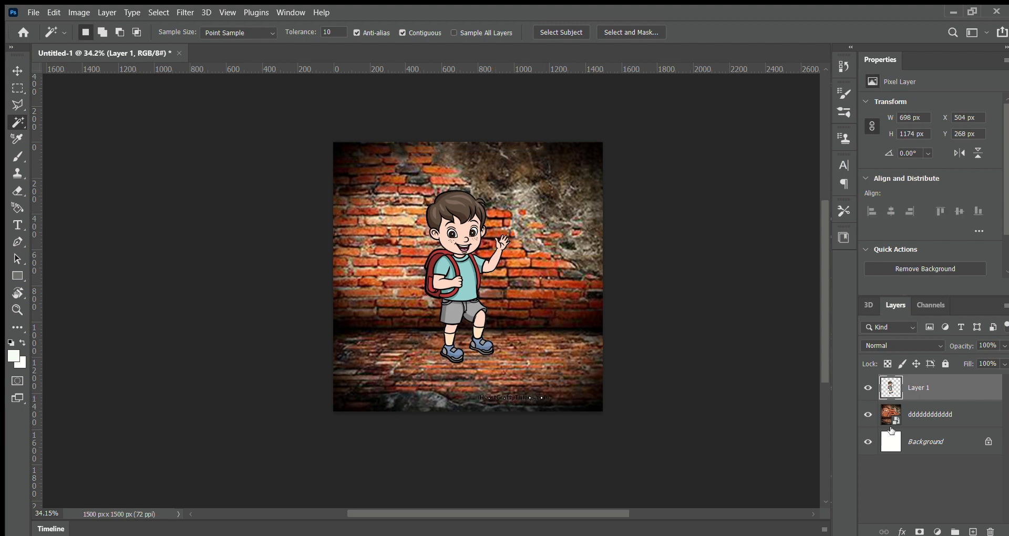
Erase the iHeartCraftyThings.com text below the boy with a size 150 eraser while the brick wall layer is temporarily hidden.
click(869, 414)
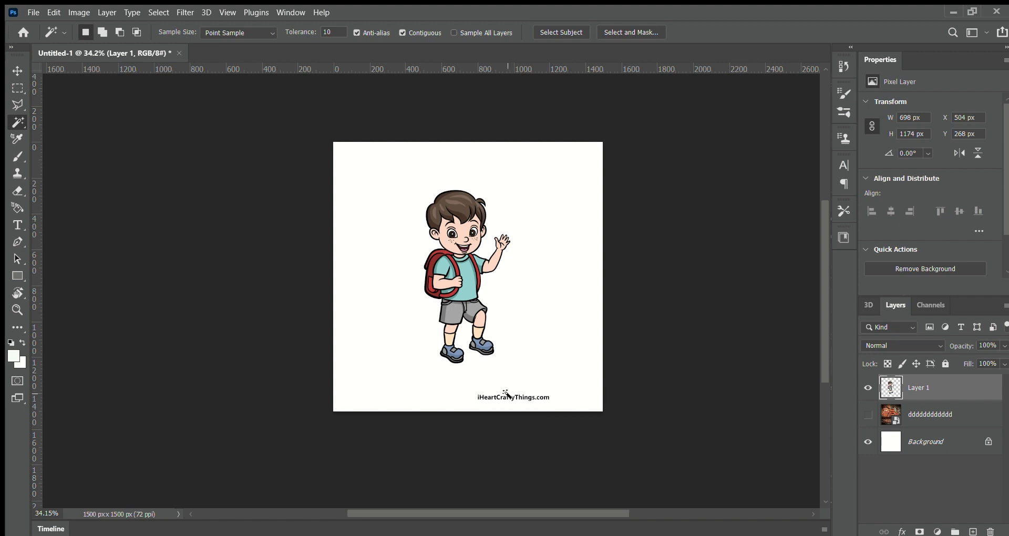
click(17, 191)
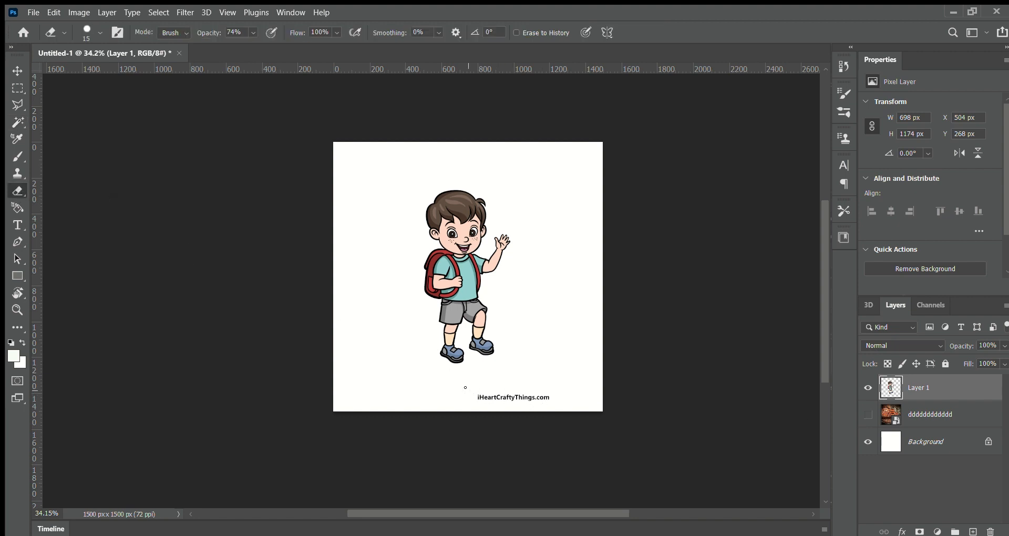
key(bracketright)
key(bracketright)
key(bracketright)
key(bracketright)
key(bracketright)
key(bracketright)
key(bracketright)
mouse_move(489, 412)
mouse_down()
mouse_move(560, 409)
mouse_move(488, 410)
mouse_move(569, 407)
mouse_move(450, 400)
mouse_move(582, 418)
mouse_move(489, 421)
mouse_up()
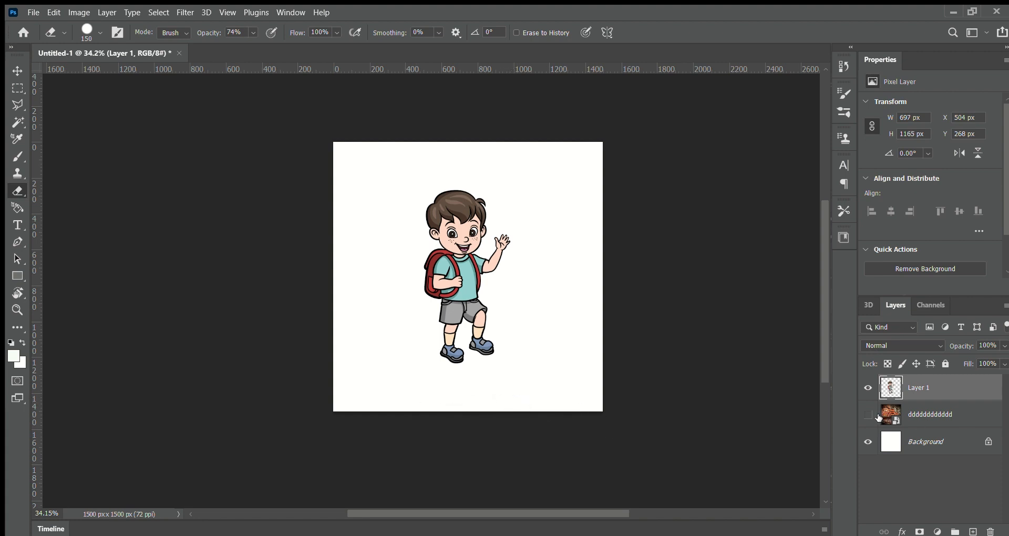
click(970, 420)
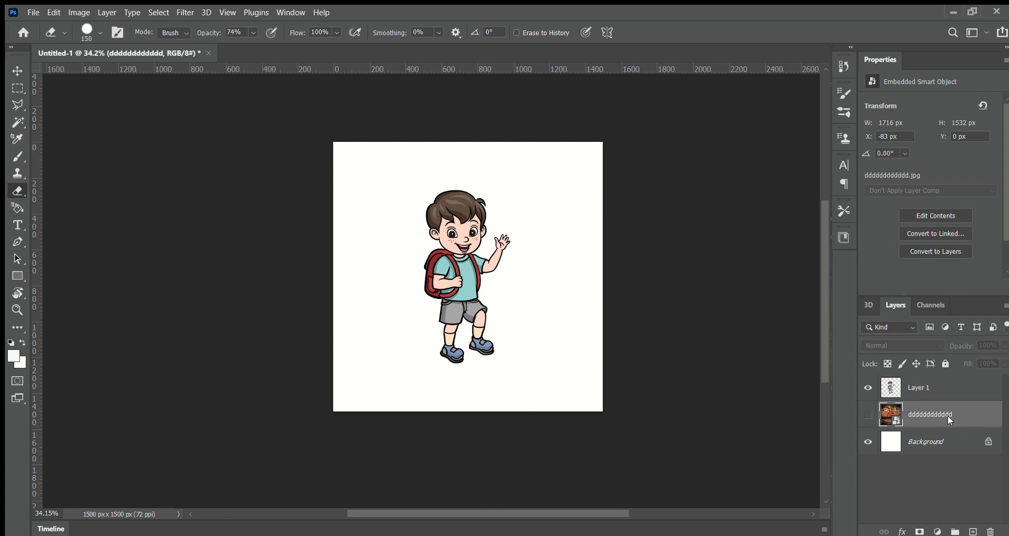
click(868, 414)
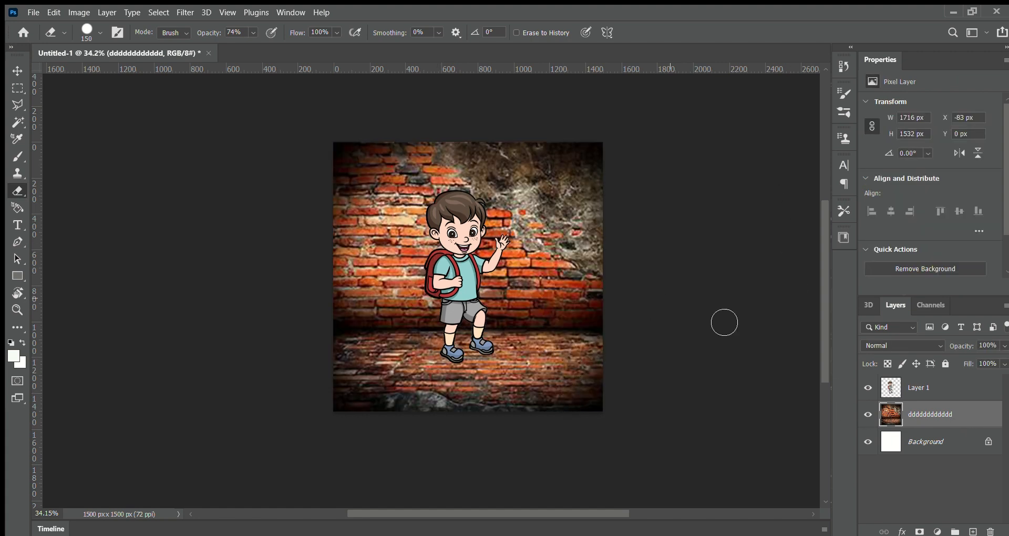
Scale the boy on Layer 1 proportionally to about 121% and place him standing on the brick floor, left of center.
click(952, 390)
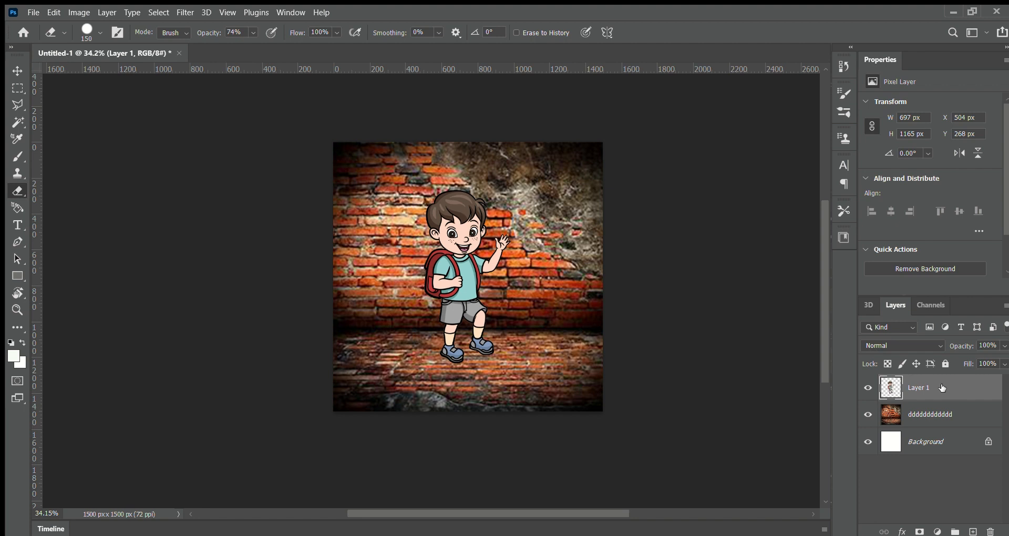
key(ctrl+t)
drag(456, 284, 442, 296)
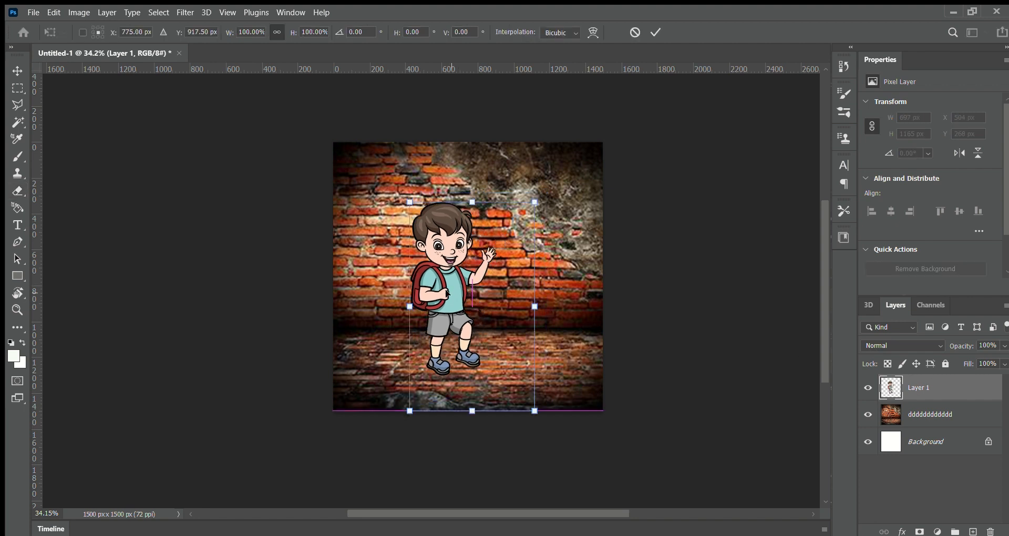
drag(534, 203, 565, 159)
drag(468, 267, 457, 291)
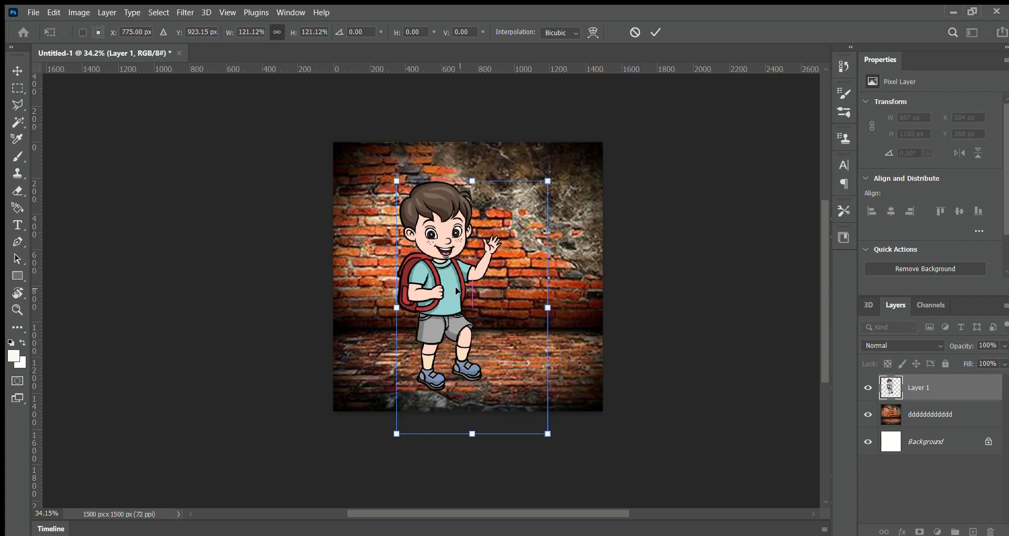
click(656, 32)
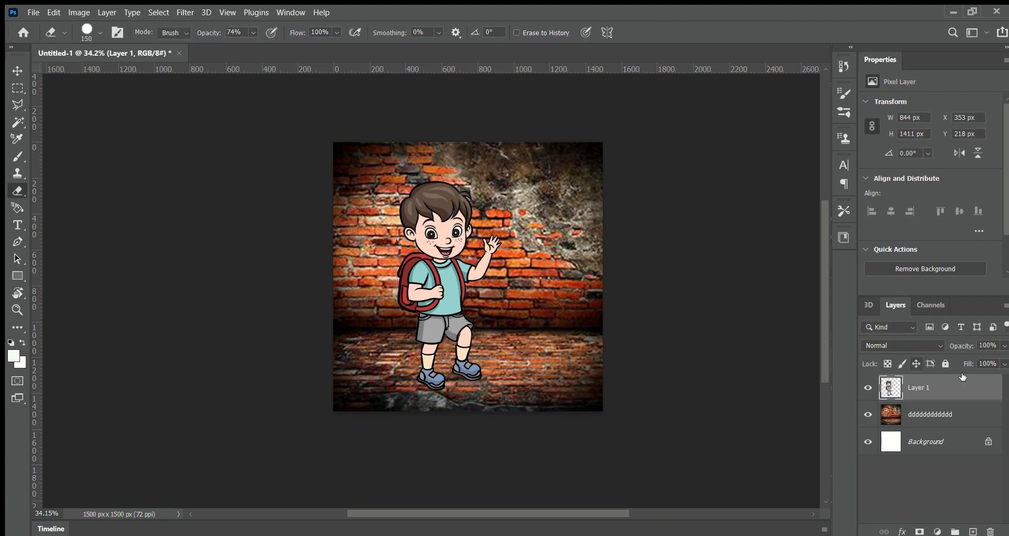
Apply an Inner Shadow layer style to the boy on Layer 1.
key(space)
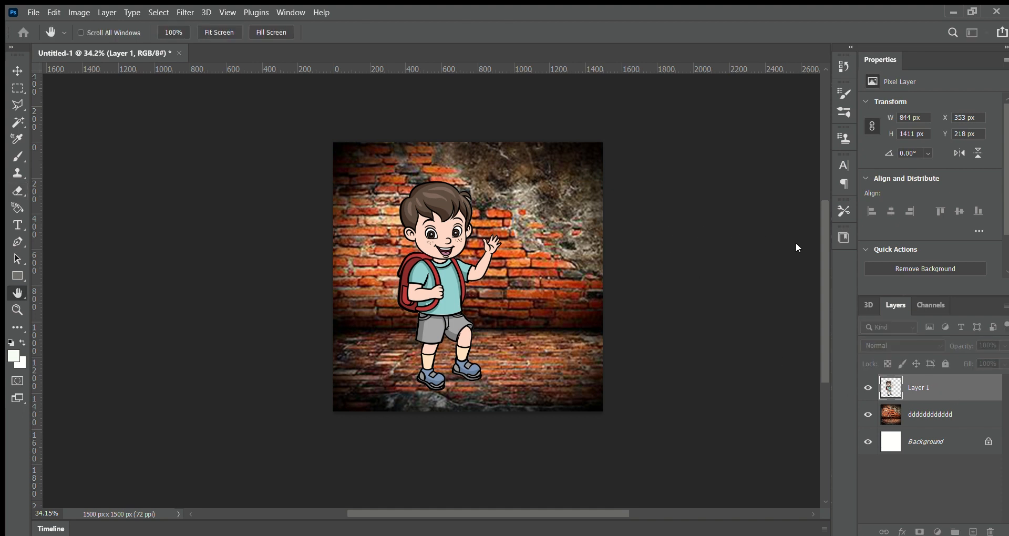
click(679, 375)
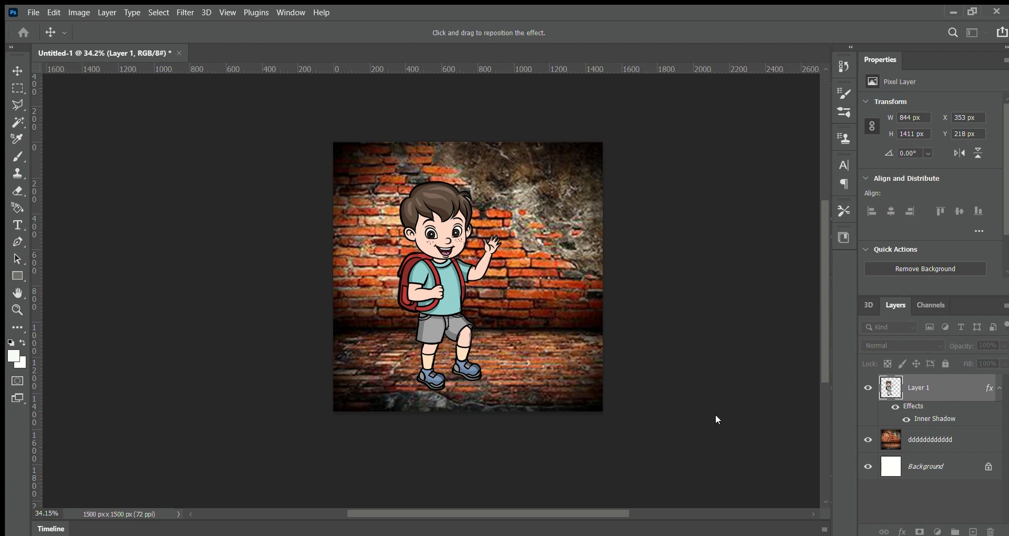
key(e)
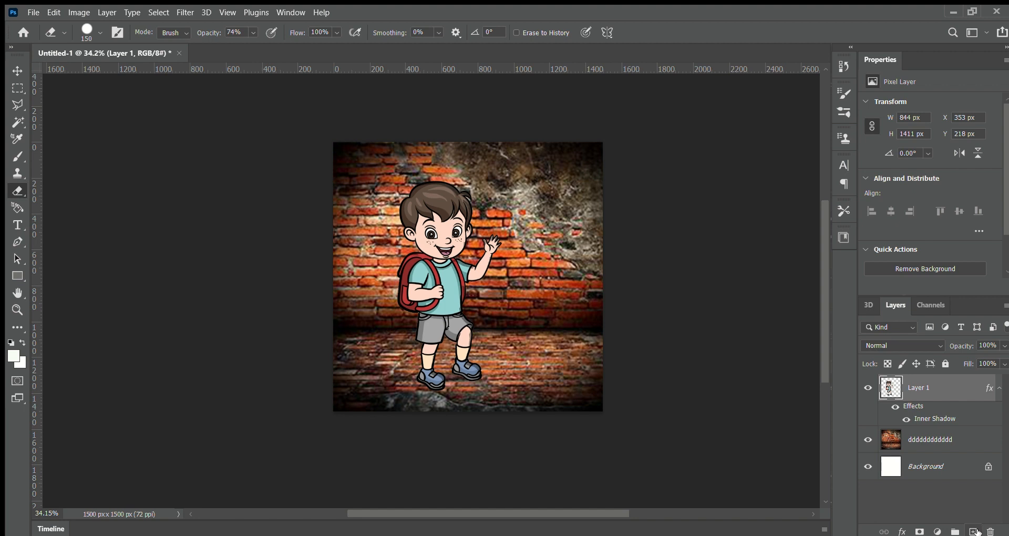
Add a Brightness/Contrast adjustment layer above the boy with brightness 60 and contrast 23.
click(949, 344)
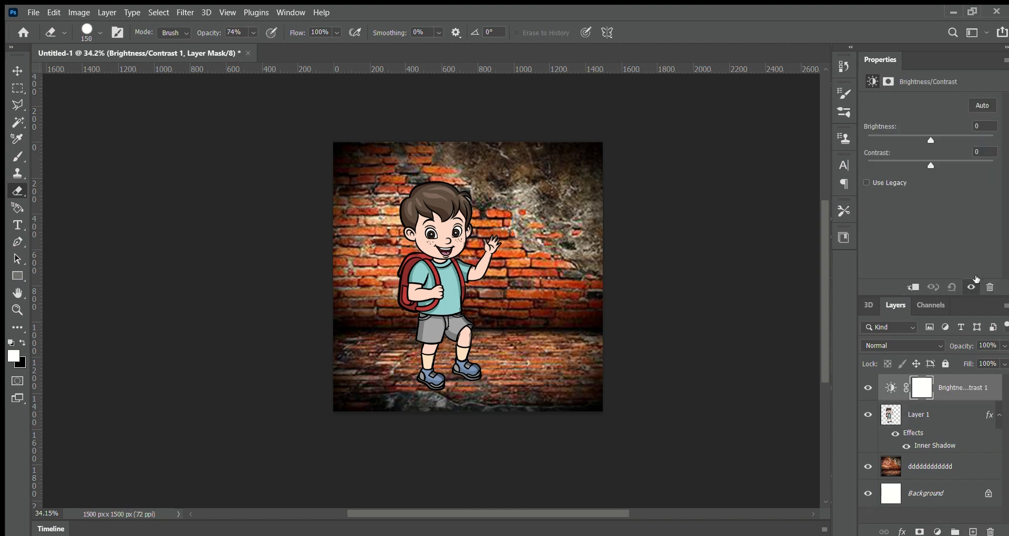
drag(931, 139, 940, 170)
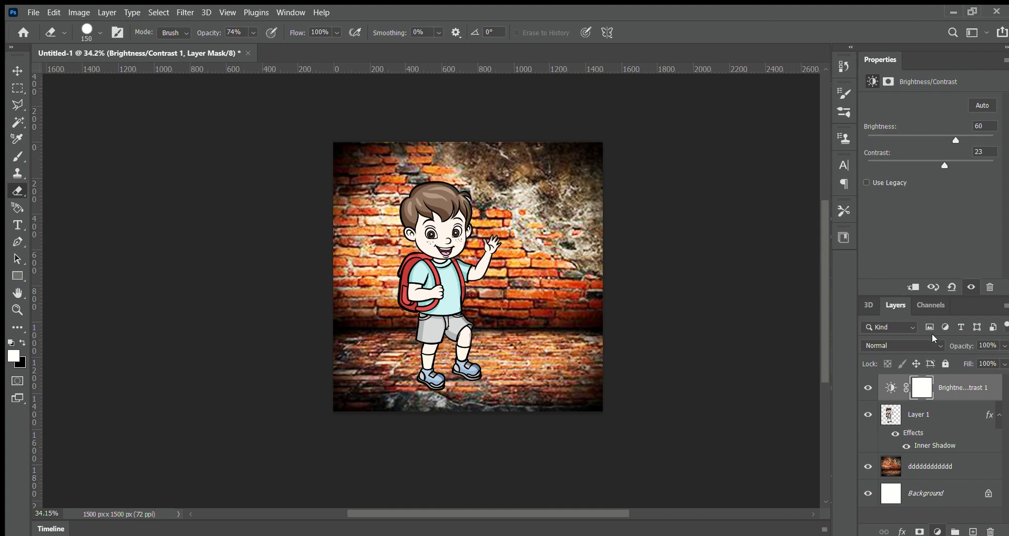
Add a Color Balance adjustment layer with midtones at Cyan-Red -4, Magenta-Green -4 and Yellow-Blue +37.
click(931, 410)
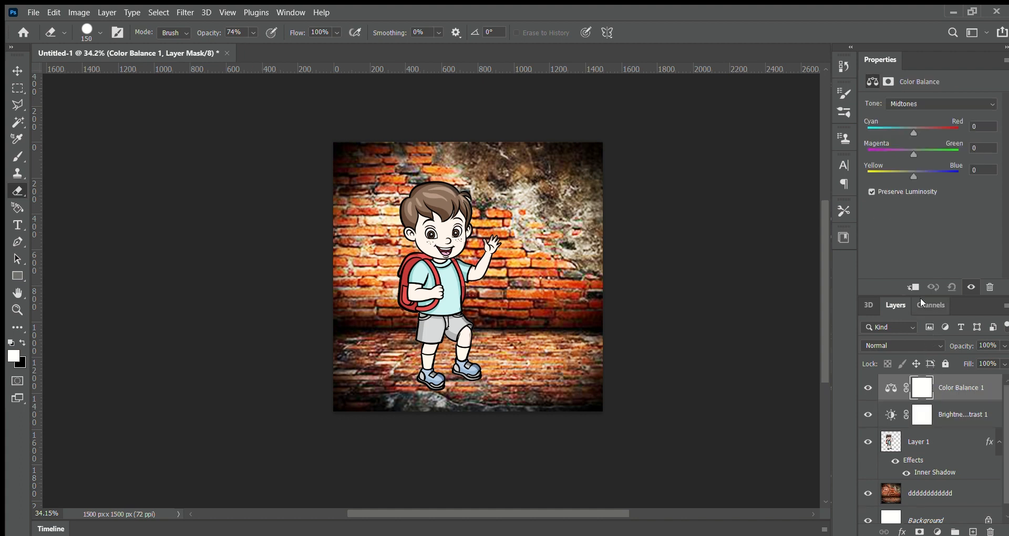
drag(912, 128, 928, 176)
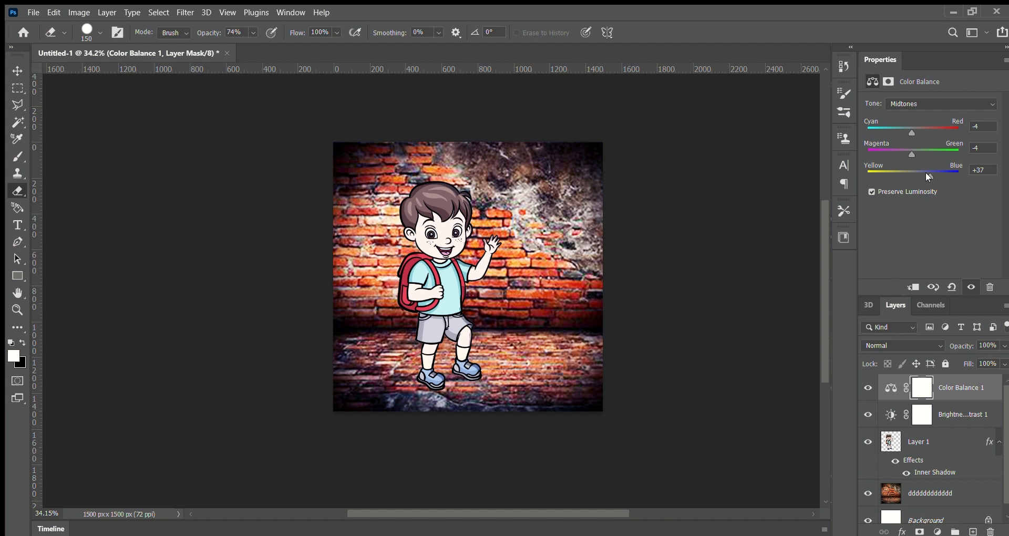
scroll(444, 252, down, 3)
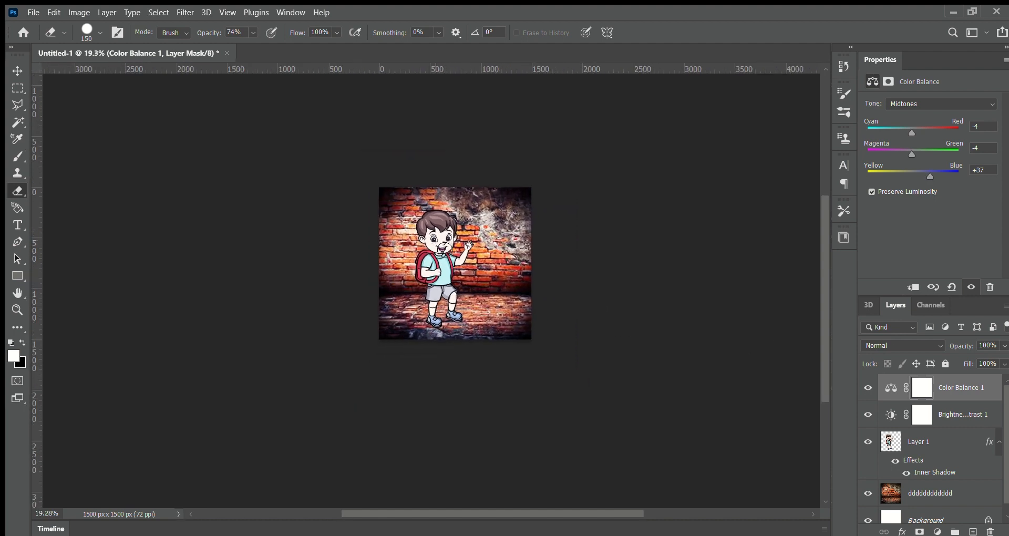
scroll(443, 246, up, 3)
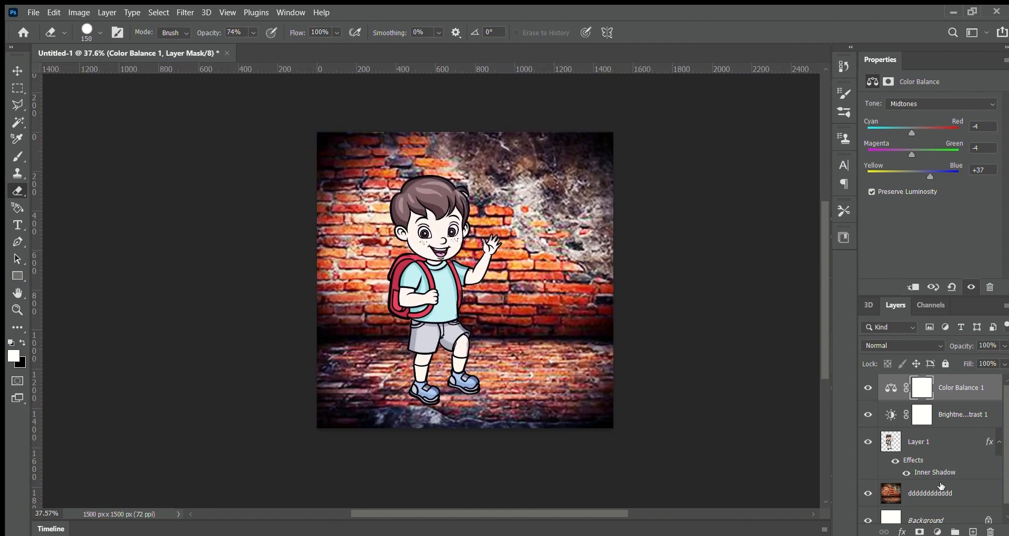
scroll(944, 485, down, 1)
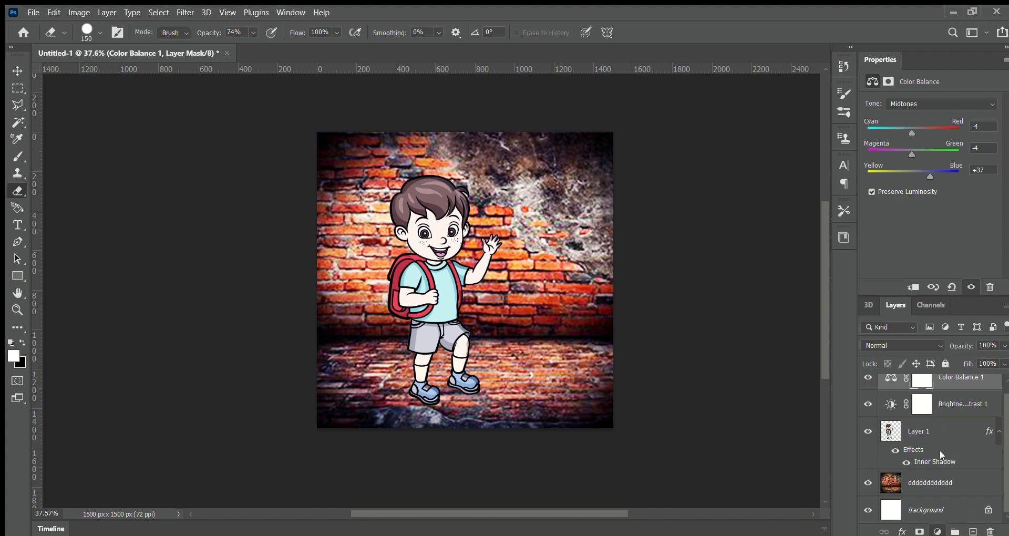
Add a second Color Balance adjustment layer with midtones at Cyan-Red +32, Magenta-Green +22 and Yellow-Blue +17.
click(938, 418)
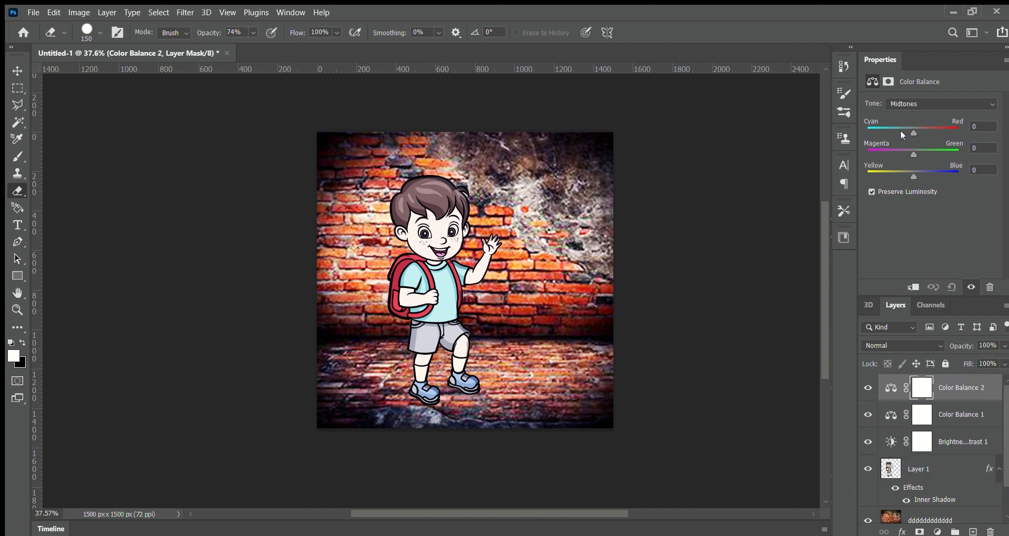
drag(910, 128, 916, 171)
Inspect the color-adjusted boy and brick wall composite at several magnifications.
scroll(460, 258, down, 2)
scroll(461, 257, up, 3)
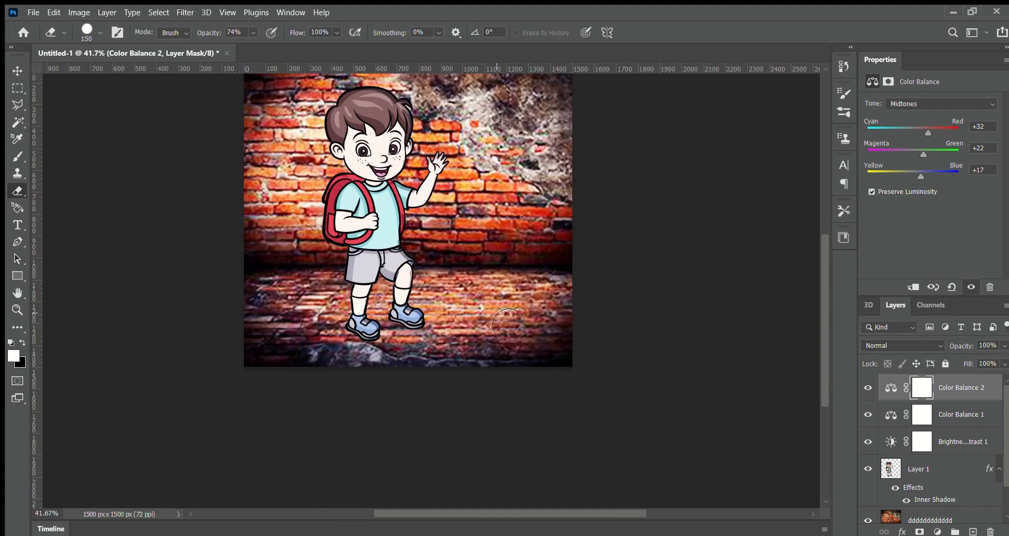
scroll(384, 259, up, 1)
scroll(384, 260, down, 2)
scroll(420, 260, up, 4)
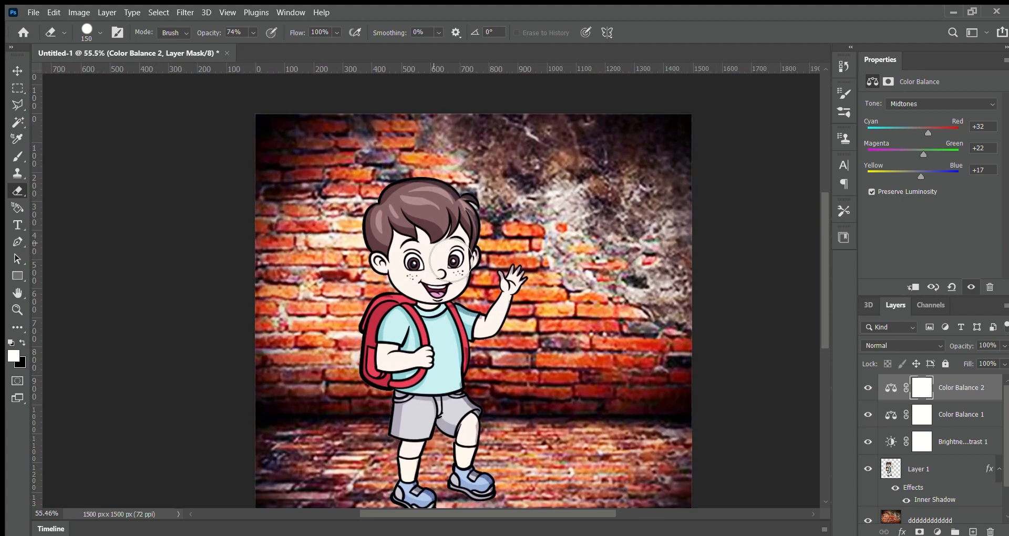
scroll(451, 261, down, 2)
scroll(468, 286, down, 2)
scroll(493, 312, up, 3)
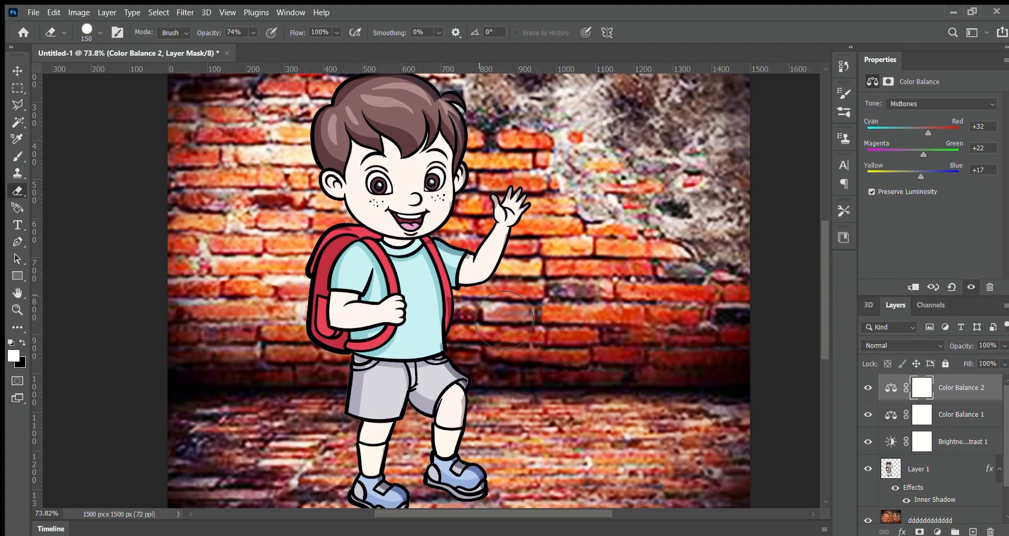
Examine the boy's shoes and the brick floor beneath them up close.
scroll(500, 315, down, 2)
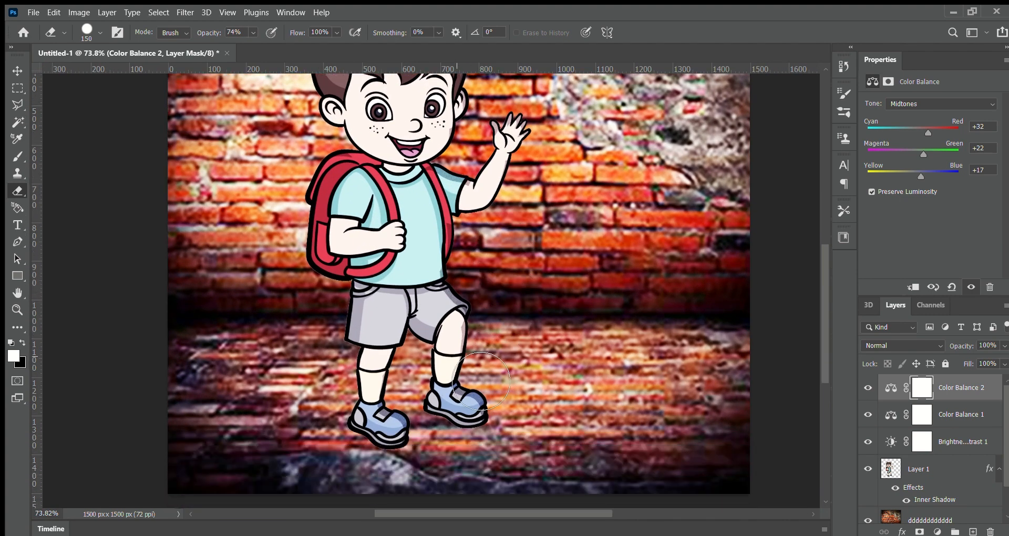
scroll(489, 358, down, 2)
scroll(427, 408, up, 3)
scroll(513, 384, down, 3)
scroll(516, 405, up, 3)
scroll(516, 412, down, 2)
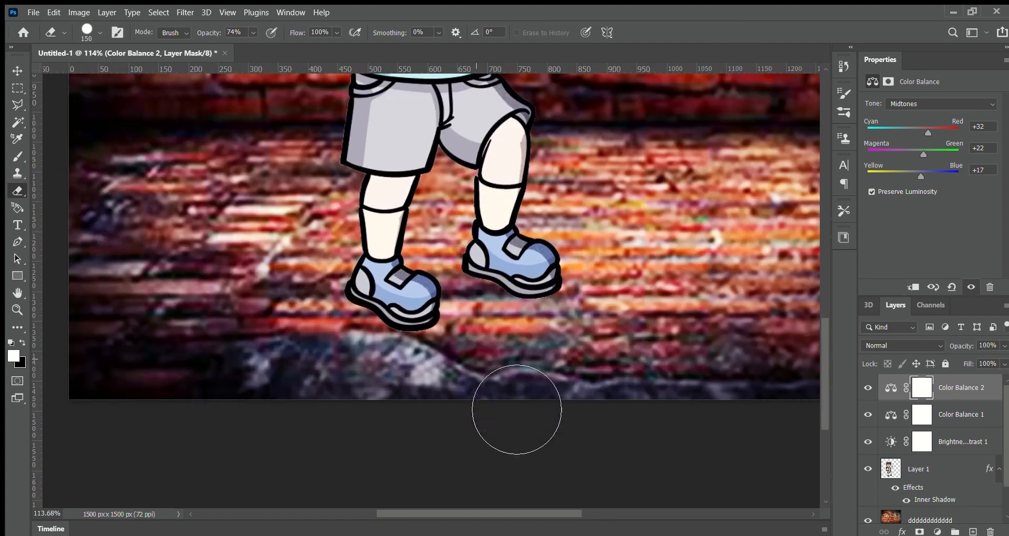
scroll(498, 415, up, 4)
scroll(526, 449, up, 2)
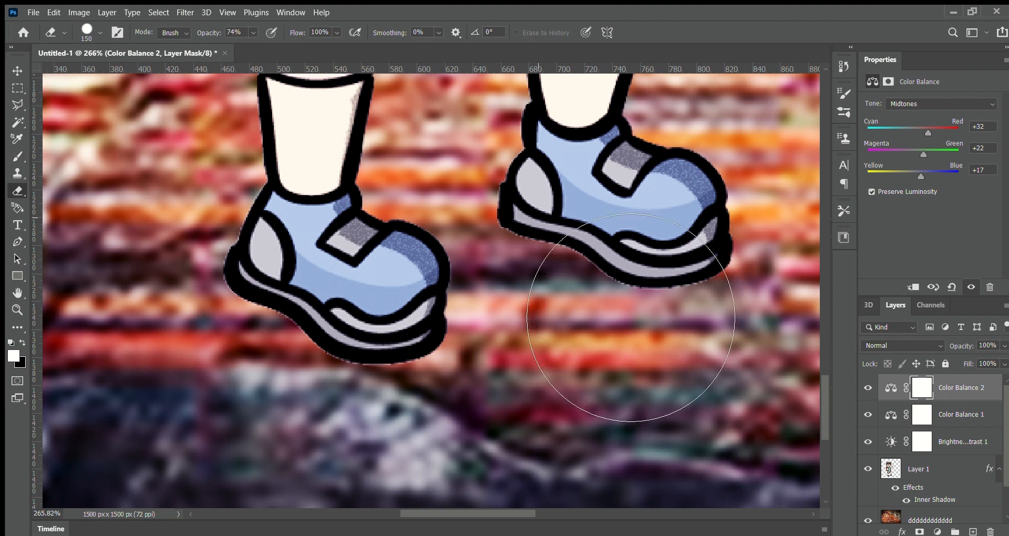
Switch to the Brush tool with an 80 px tip and add a new layer above the adjustment layers.
key(bracketleft)
key(bracketleft)
key(bracketleft)
key(bracketleft)
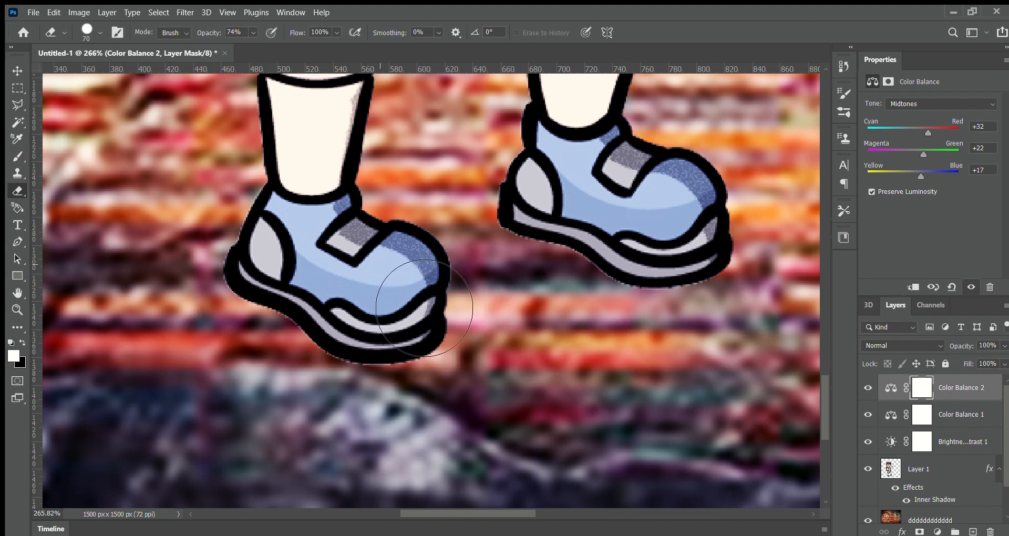
key(bracketleft)
key(bracketleft)
key(bracketleft)
key(bracketleft)
click(18, 156)
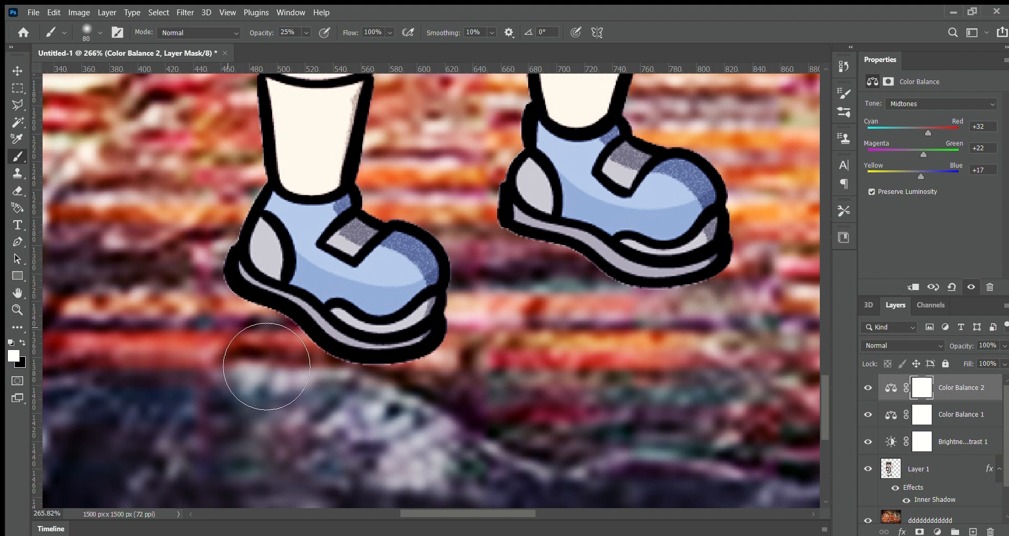
key(alt)
click(973, 531)
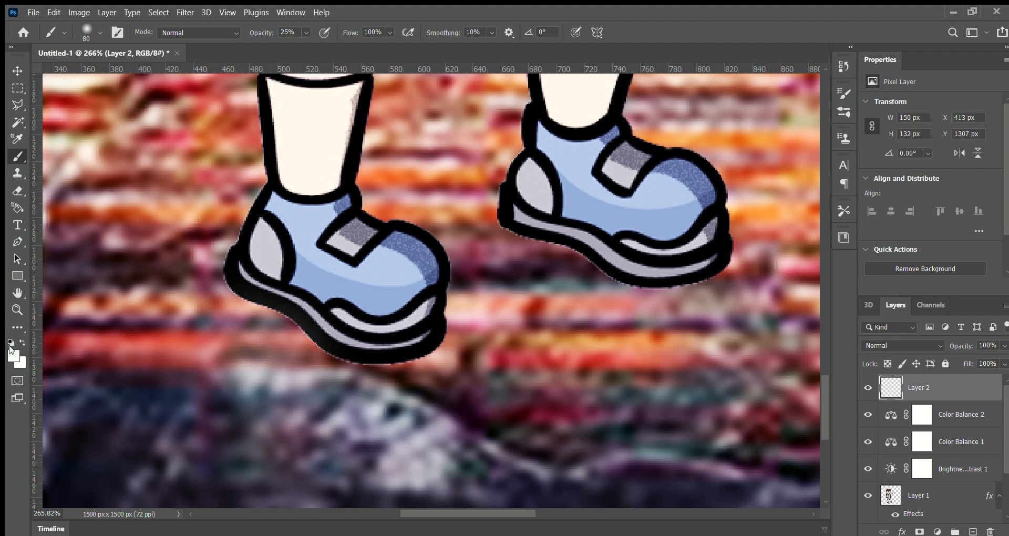
Undo the last brush stroke and set the foreground color to black.
key(ctrl+z)
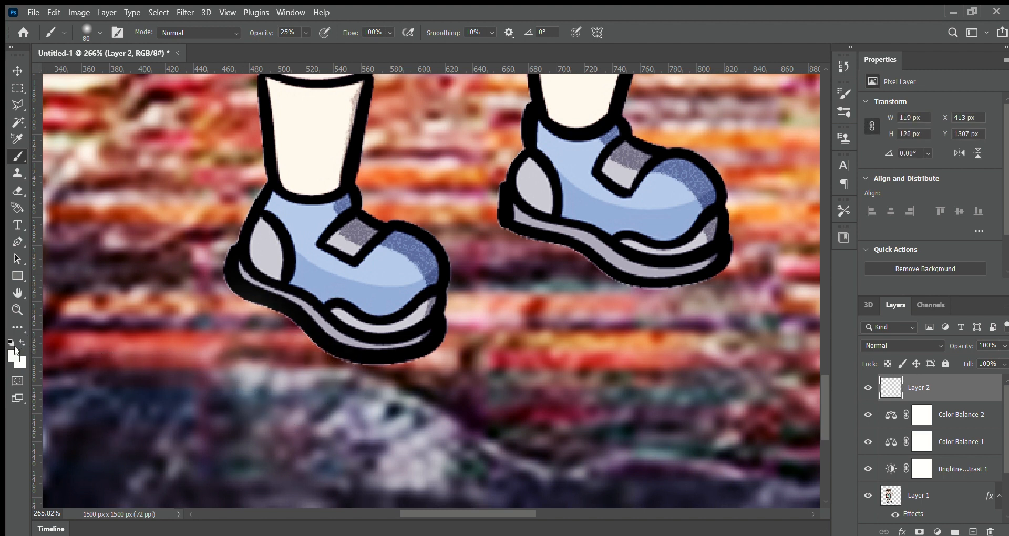
key(i)
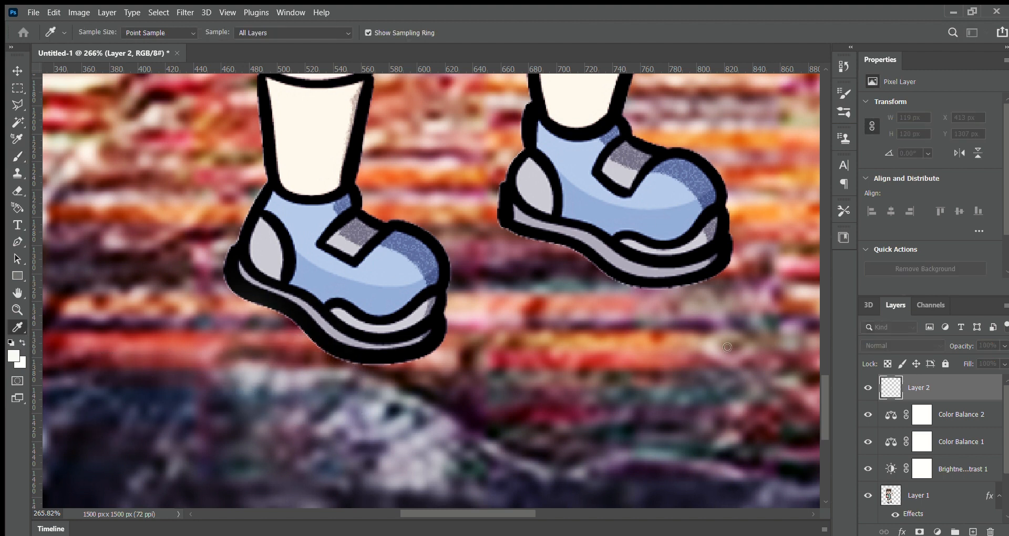
click(935, 197)
Dab a soft black shadow under the heel of the lower shoe at 25% opacity with the 80 px brush.
click(222, 332)
click(266, 345)
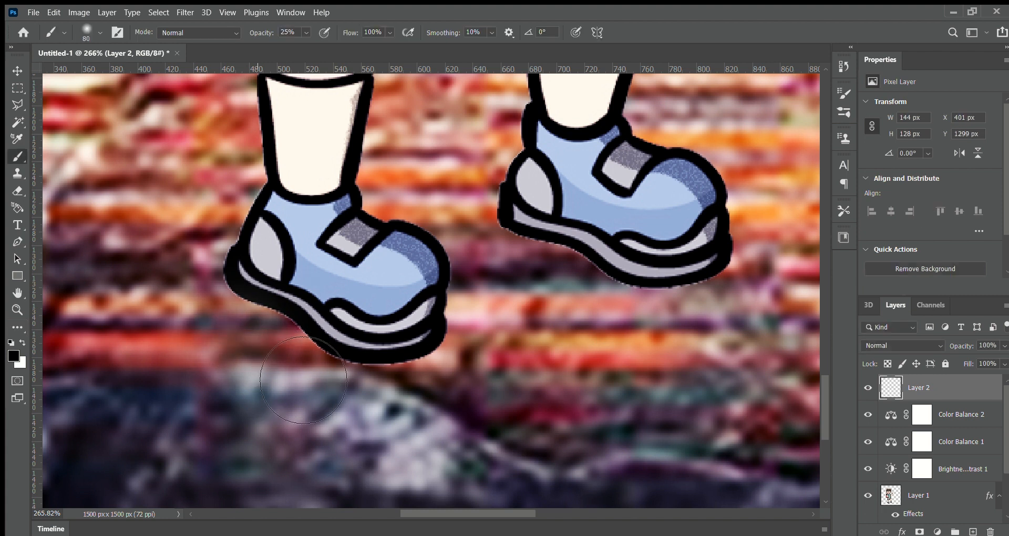
click(275, 349)
Reduce the brush to 35 px and paint a black contact shadow along the sole of the lower shoe.
scroll(385, 428, down, 3)
scroll(325, 407, up, 5)
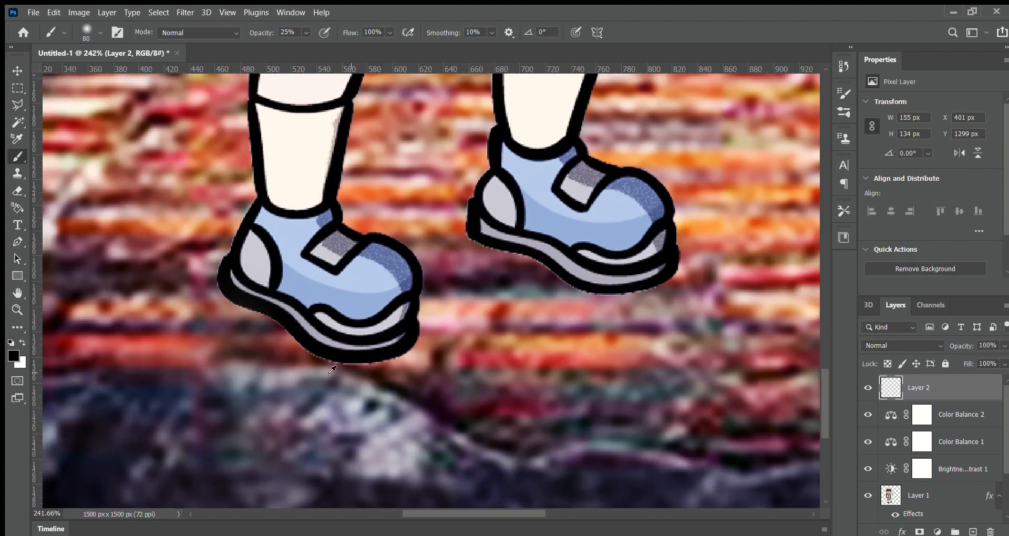
key(bracketleft)
key(bracketleft)
key(bracketleft)
key(bracketleft)
key(bracketleft)
key(bracketleft)
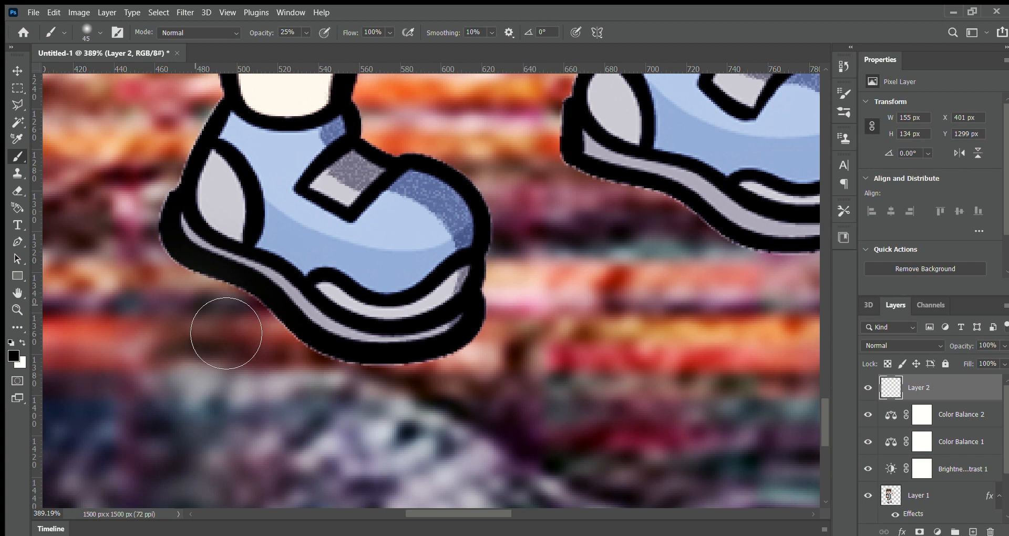
mouse_move(193, 309)
mouse_down()
mouse_move(246, 336)
mouse_move(247, 327)
mouse_move(322, 384)
mouse_move(390, 406)
mouse_move(439, 407)
mouse_move(515, 369)
mouse_move(463, 402)
mouse_move(382, 408)
mouse_move(315, 384)
mouse_move(191, 297)
mouse_move(263, 324)
mouse_move(365, 387)
mouse_move(418, 400)
mouse_move(489, 396)
mouse_up()
scroll(504, 368, down, 4)
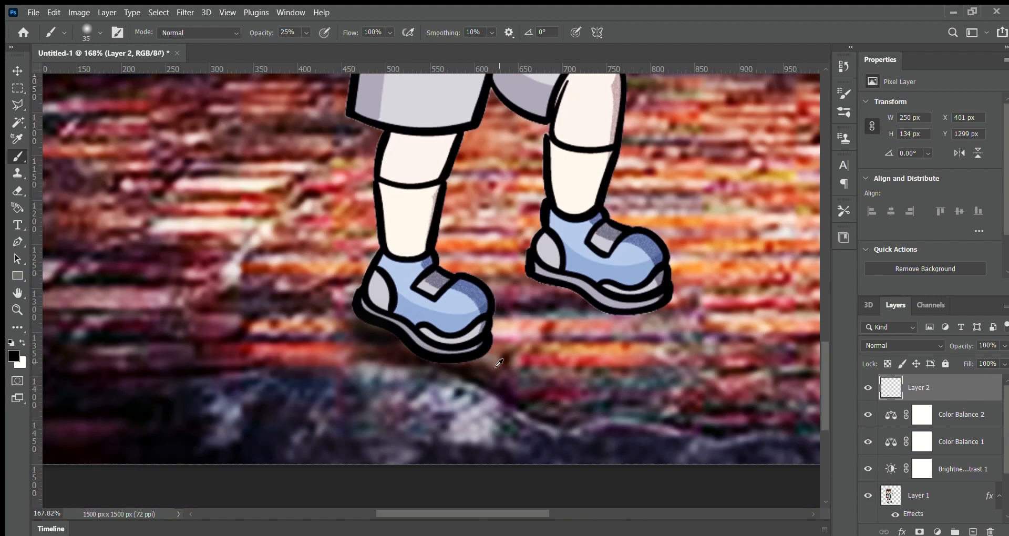
Darken the shadow just beneath the lower shoe's heel with another 35 px brush stroke.
scroll(487, 368, up, 2)
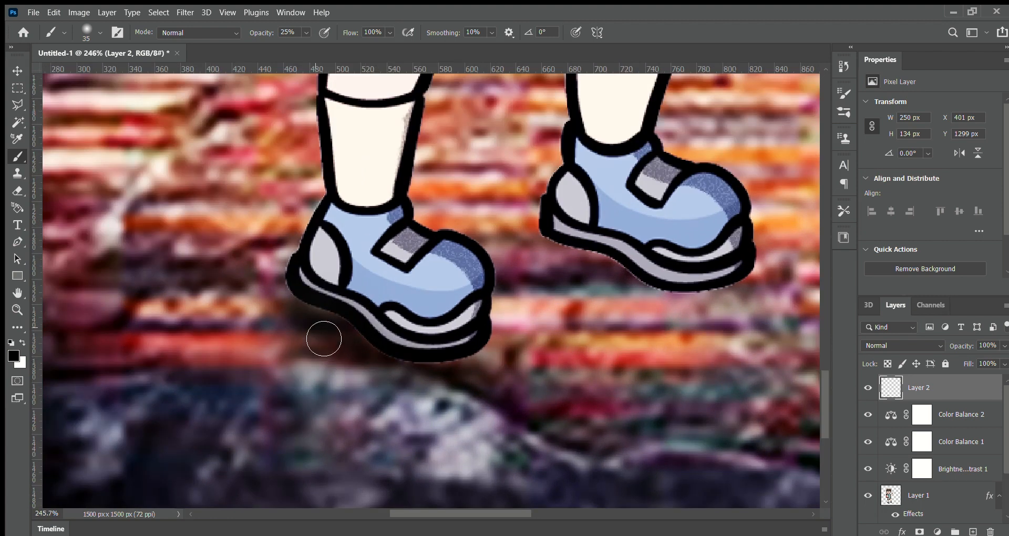
drag(299, 312, 344, 337)
scroll(416, 384, down, 2)
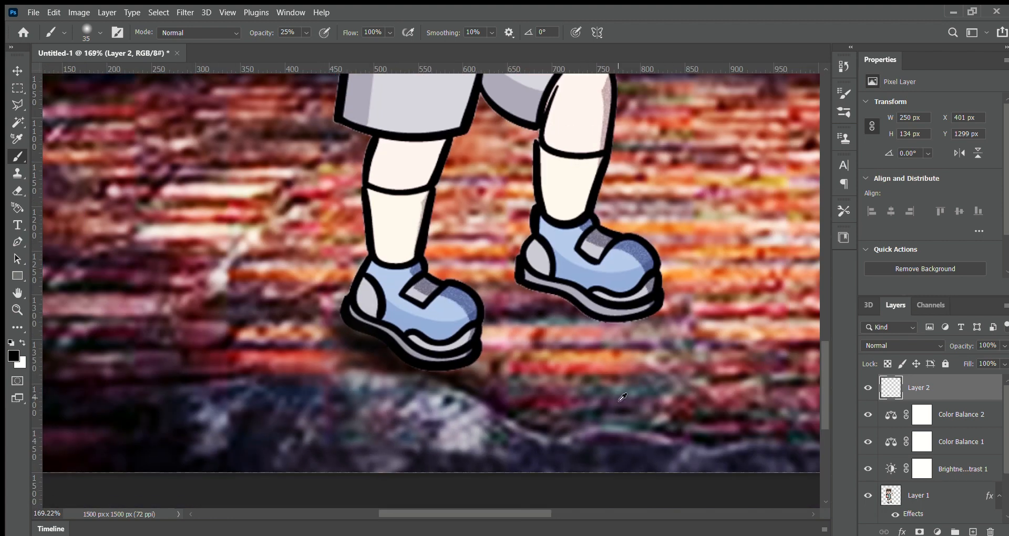
Paint a soft black shadow beneath the sole of the raised shoe with the 35 px brush.
scroll(473, 305, up, 5)
mouse_move(463, 268)
mouse_down()
mouse_move(612, 322)
mouse_move(705, 405)
mouse_up()
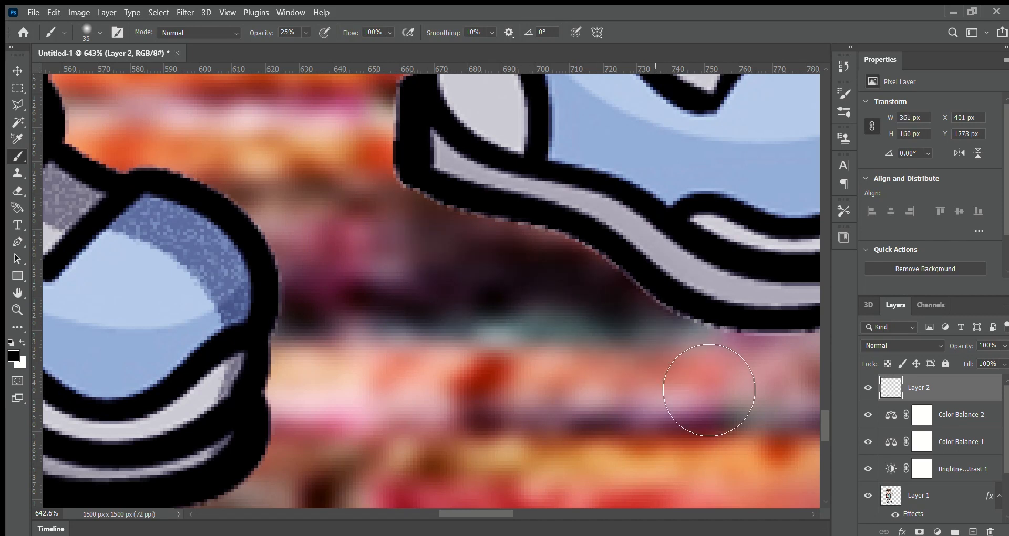
scroll(705, 405, down, 1)
mouse_move(479, 242)
mouse_down()
mouse_move(487, 232)
mouse_move(474, 235)
mouse_up()
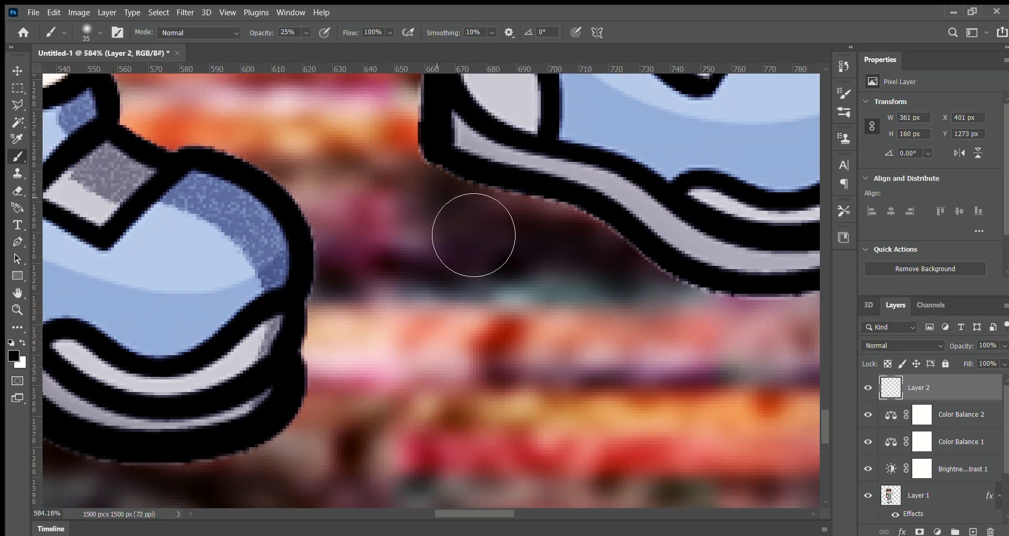
Reduce the brush to 20 px and refine the raised shoe's shadow, extending it under the toe.
key(bracketleft)
key(bracketleft)
key(bracketleft)
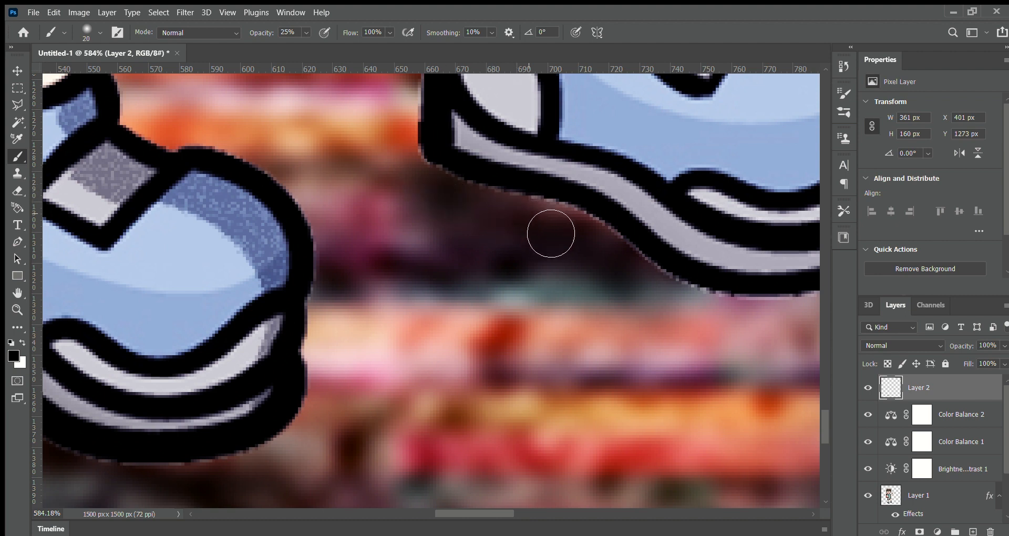
scroll(678, 319, down, 8)
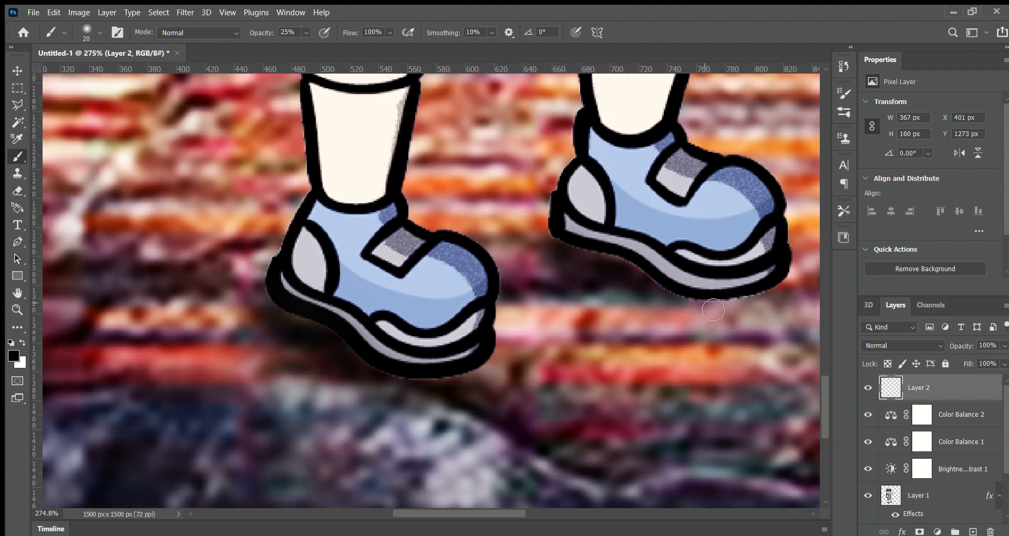
drag(776, 301, 705, 309)
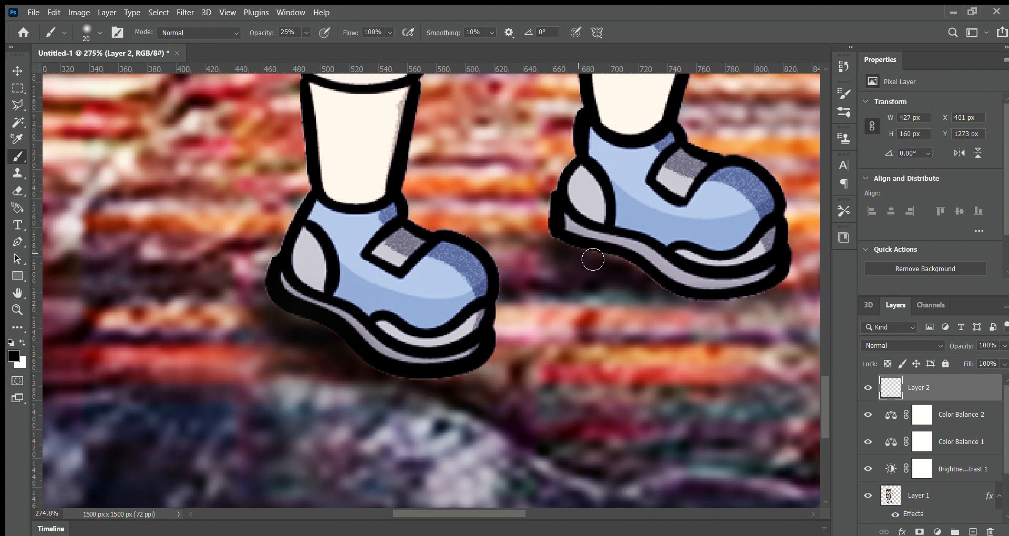
Check the painted shadows under both shoes from close-up to the full image.
scroll(388, 322, down, 5)
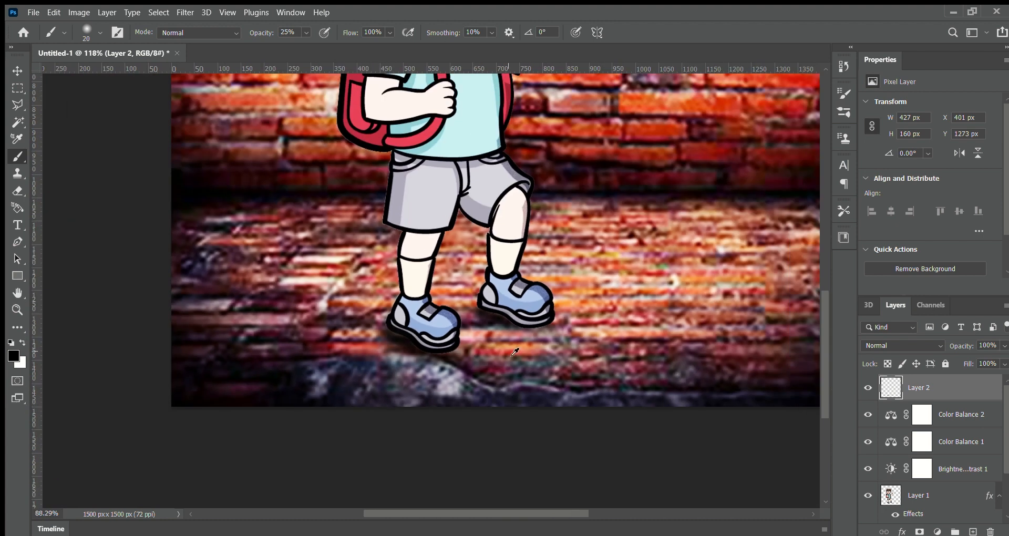
scroll(496, 338, up, 3)
scroll(497, 338, up, 2)
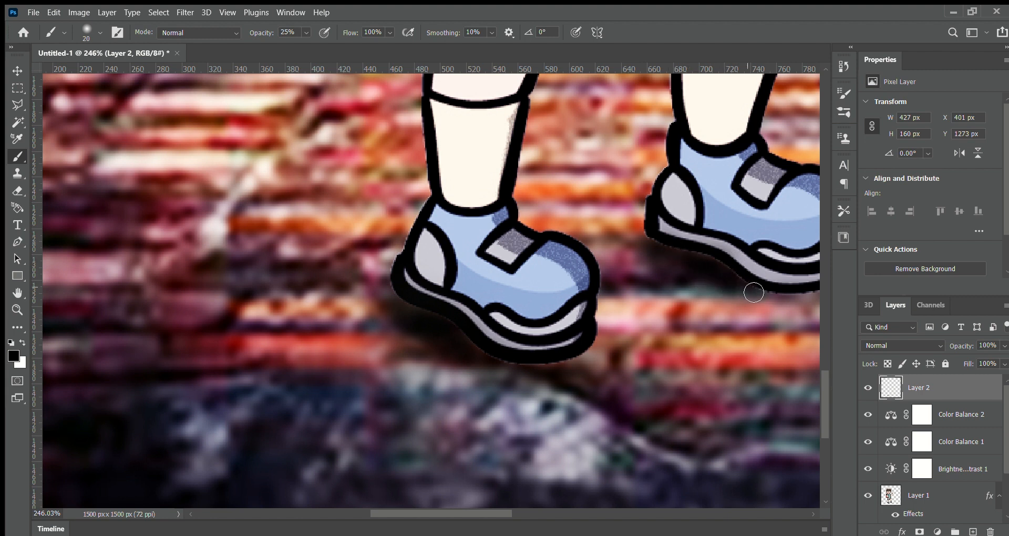
scroll(763, 297, down, 4)
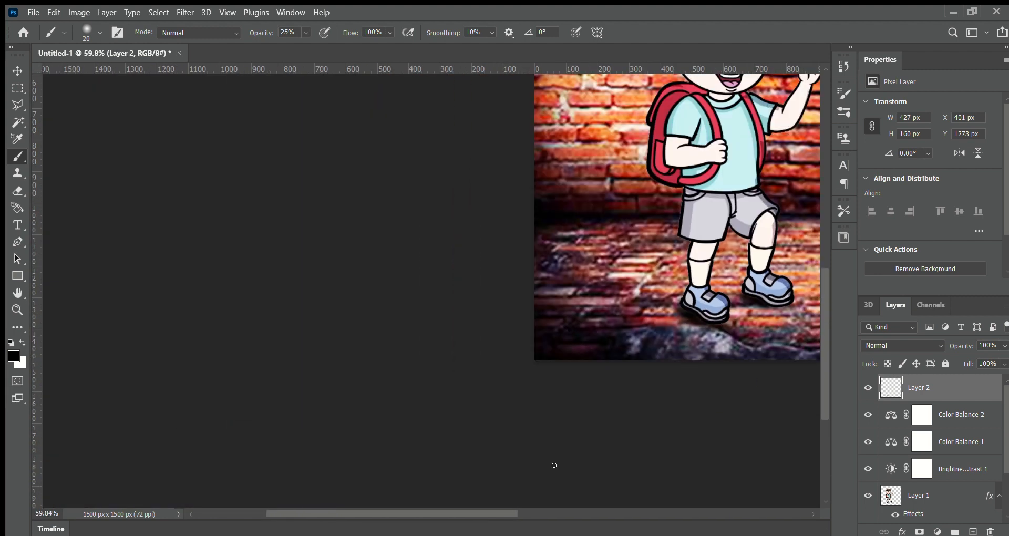
drag(484, 513, 545, 510)
scroll(578, 357, down, 1)
scroll(588, 323, down, 6)
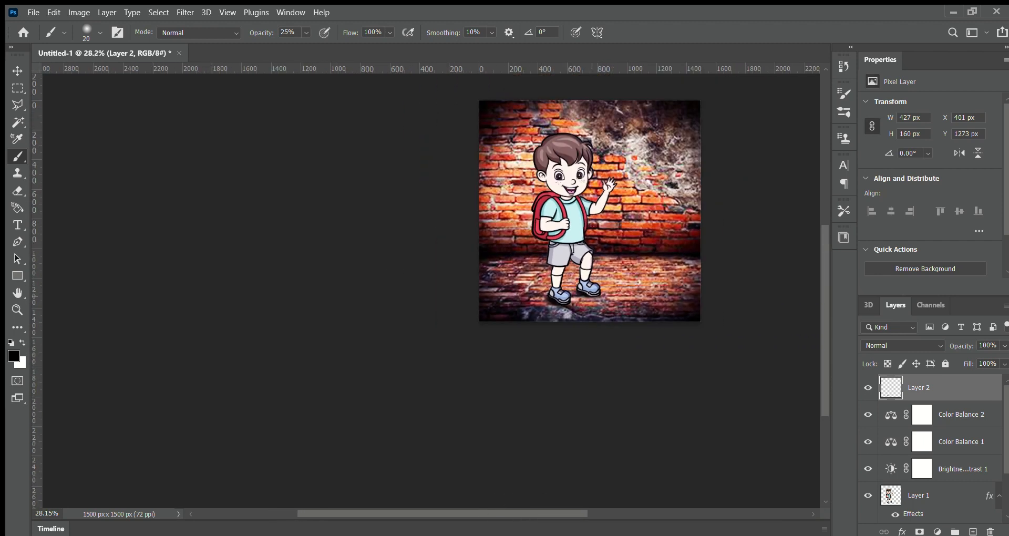
Touch up the shadow along the middle of the raised shoe's sole with the 20 px brush.
scroll(589, 292, up, 10)
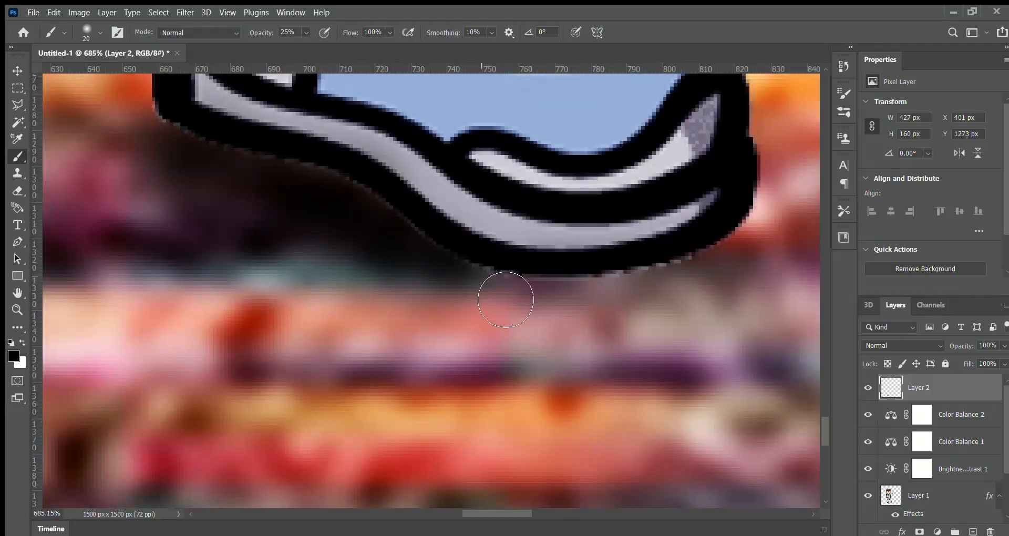
mouse_move(505, 299)
mouse_down()
mouse_move(658, 306)
mouse_move(748, 264)
mouse_move(718, 291)
mouse_move(627, 310)
mouse_move(480, 286)
mouse_up()
scroll(473, 294, down, 6)
Touch up the shadow beneath the toe of the lower shoe with the 20 px brush.
drag(537, 514, 507, 514)
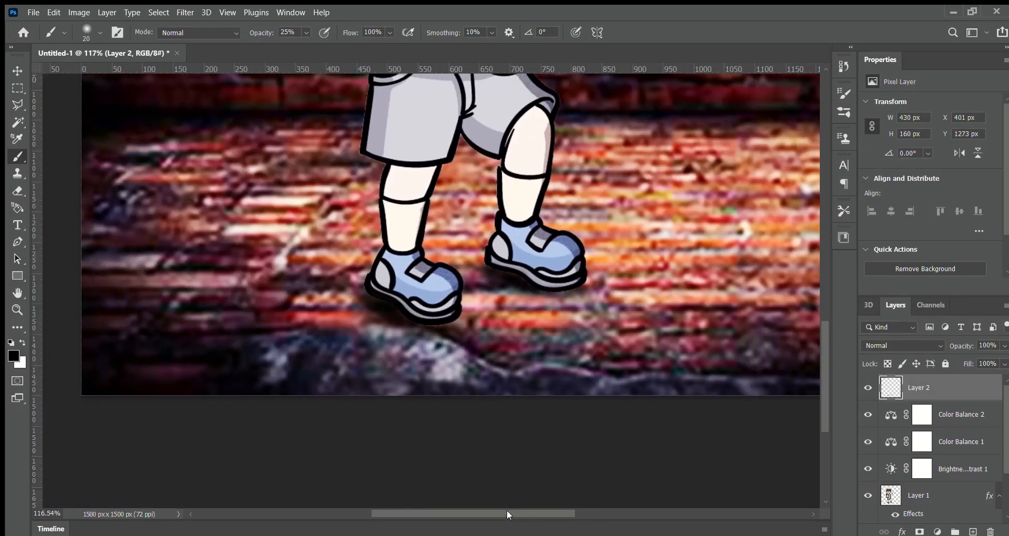
scroll(426, 310, up, 8)
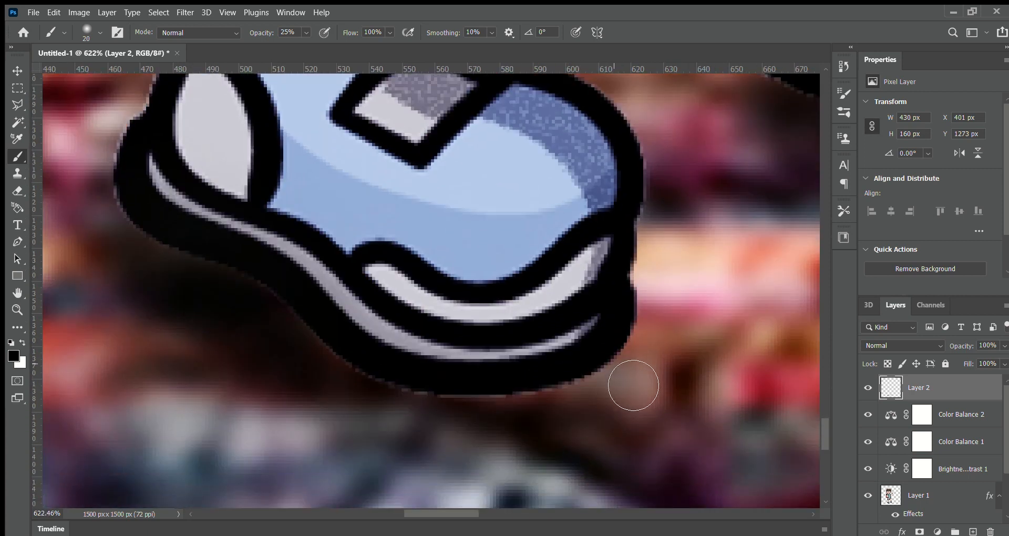
mouse_move(633, 386)
mouse_down()
mouse_move(432, 401)
mouse_move(551, 403)
mouse_move(540, 427)
mouse_move(574, 395)
mouse_up()
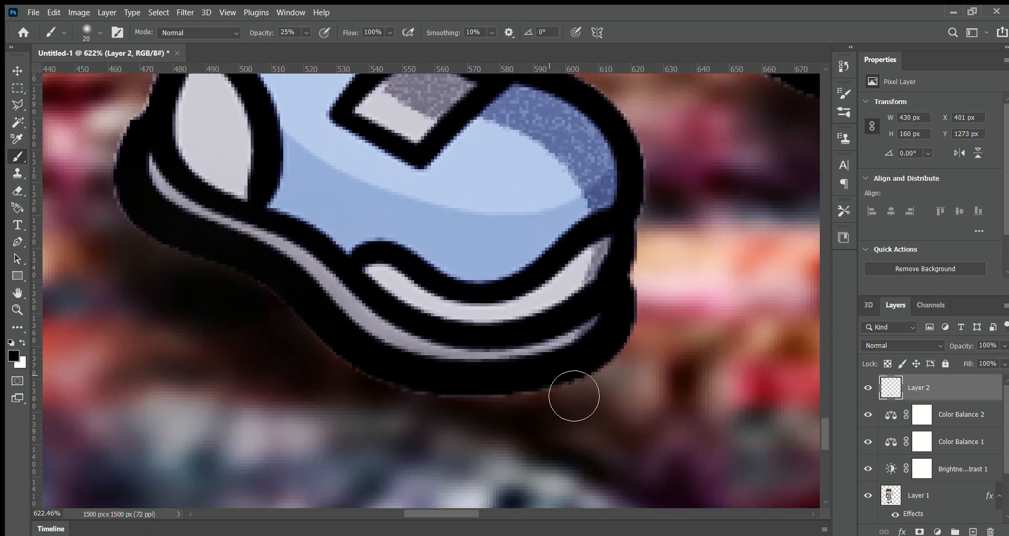
Review the lower shoe's heel and the whole composite with its shoe shadows at several magnifications.
scroll(552, 389, down, 6)
scroll(527, 376, up, 6)
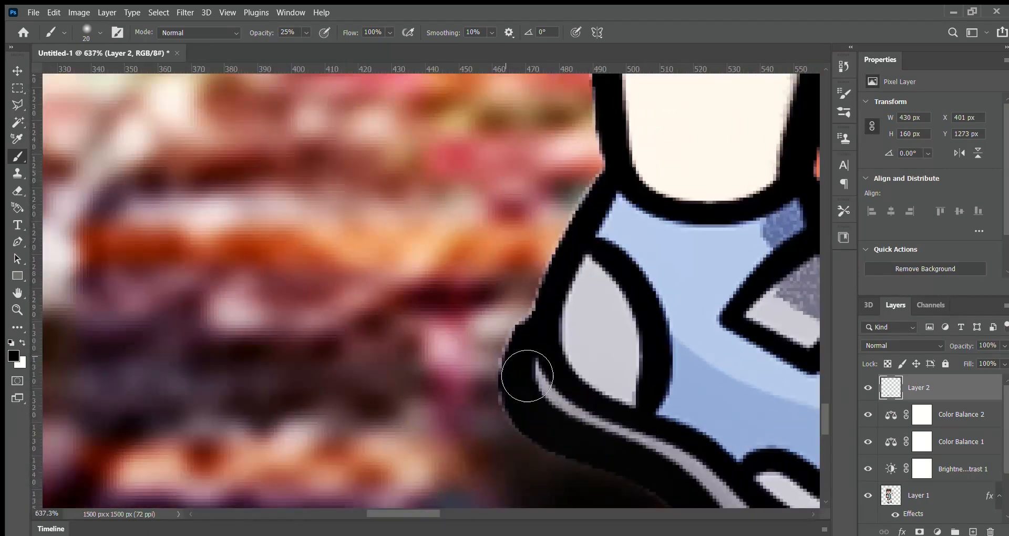
scroll(527, 376, down, 10)
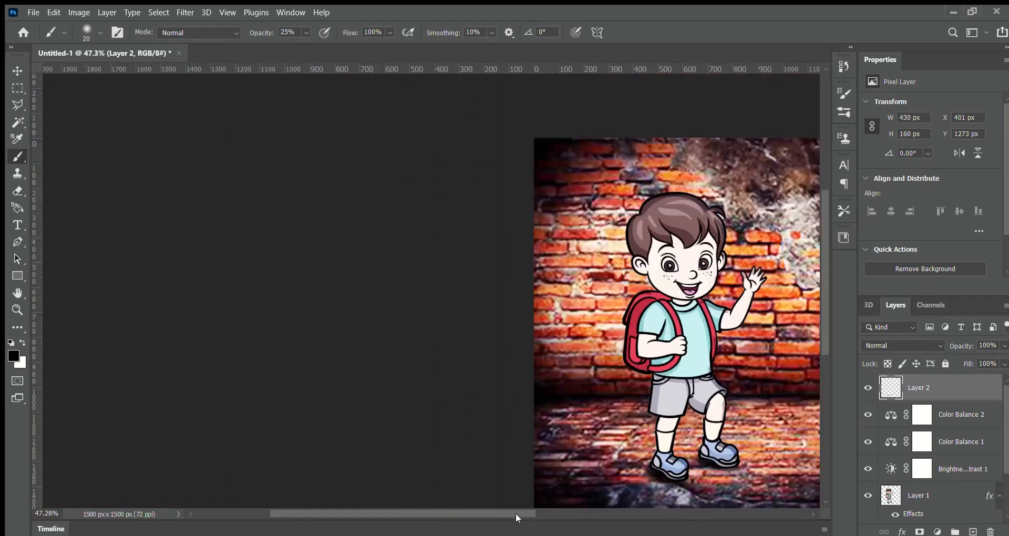
drag(484, 513, 570, 508)
scroll(526, 384, down, 5)
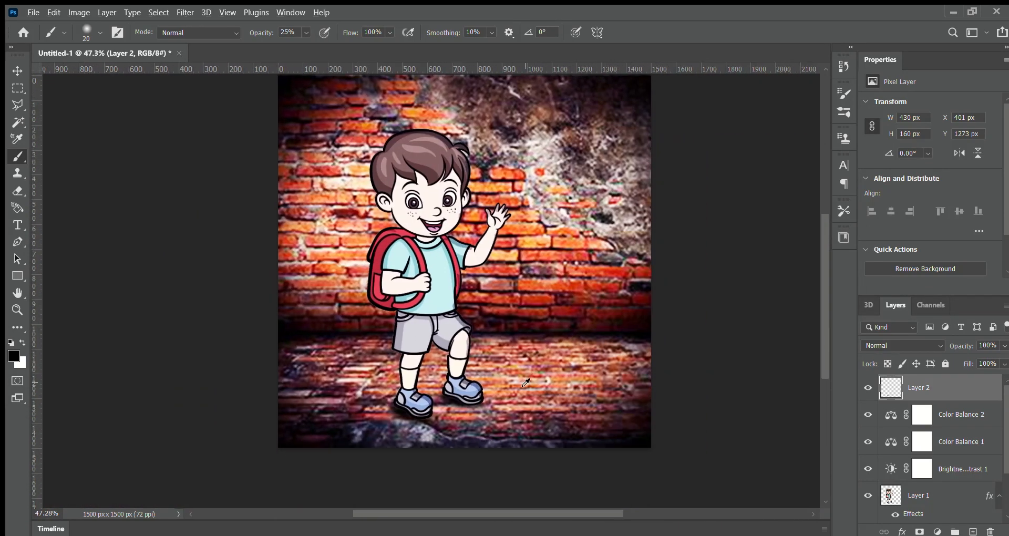
scroll(524, 385, down, 1)
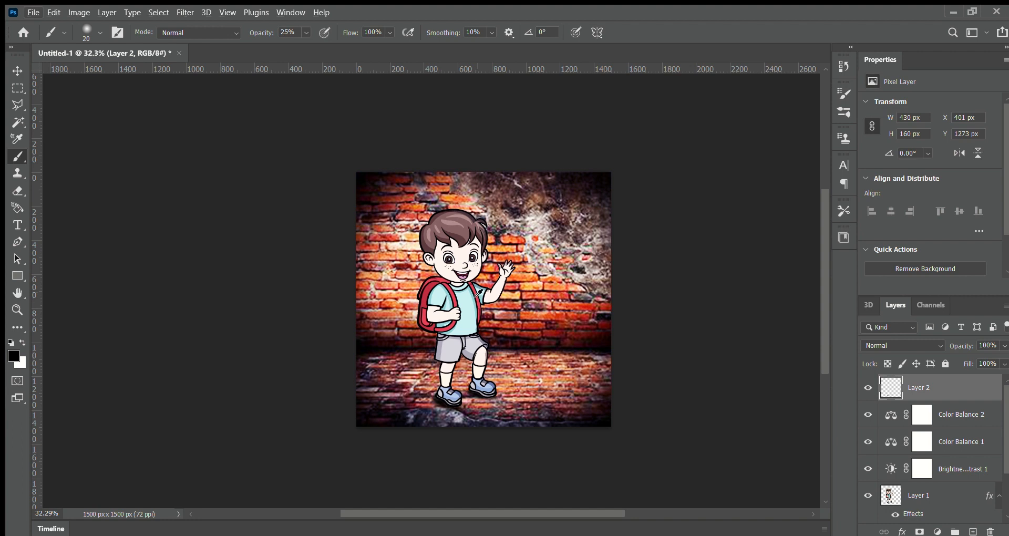
scroll(448, 242, up, 5)
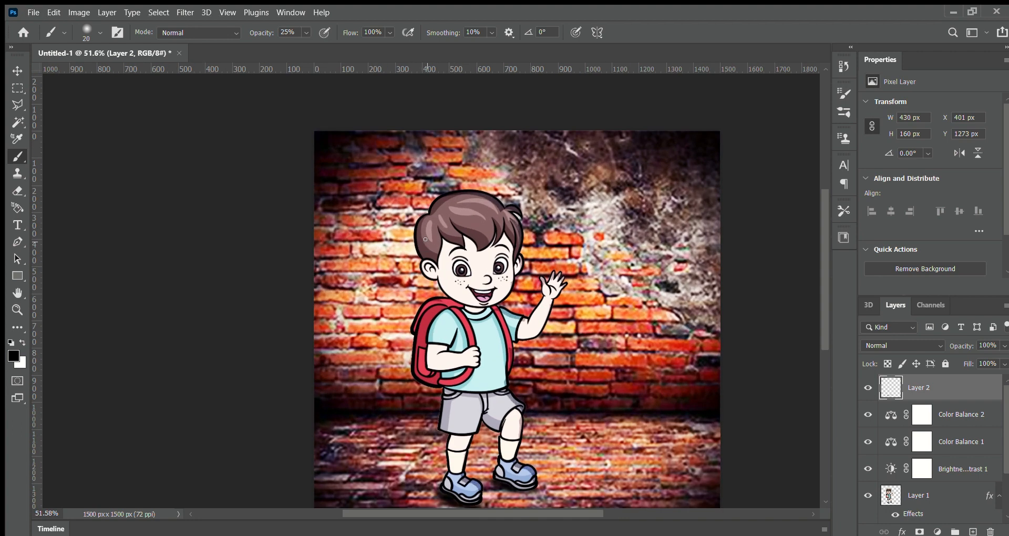
scroll(449, 242, down, 1)
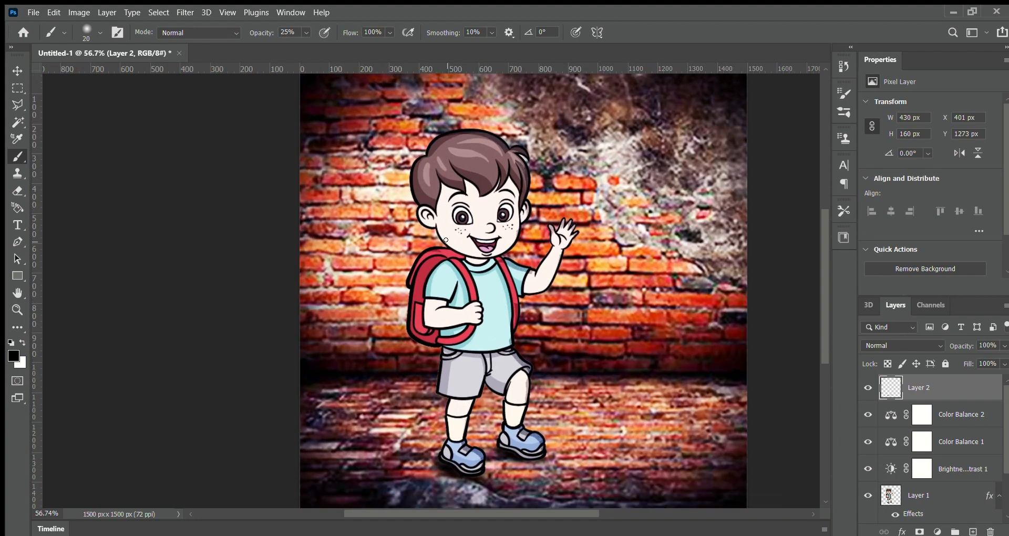
scroll(446, 240, up, 1)
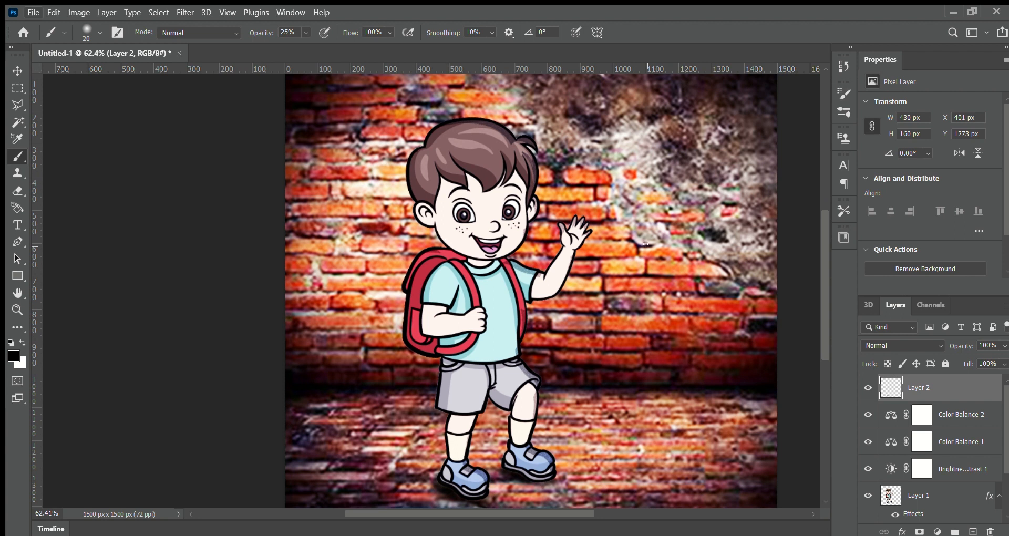
scroll(646, 244, down, 1)
scroll(644, 243, down, 1)
scroll(643, 244, up, 1)
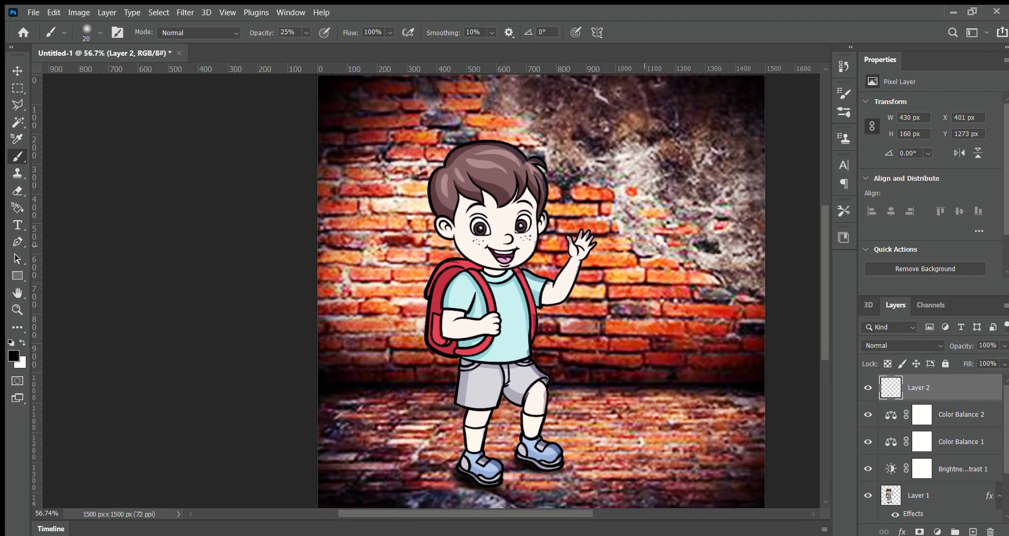
scroll(642, 244, down, 1)
scroll(643, 244, up, 1)
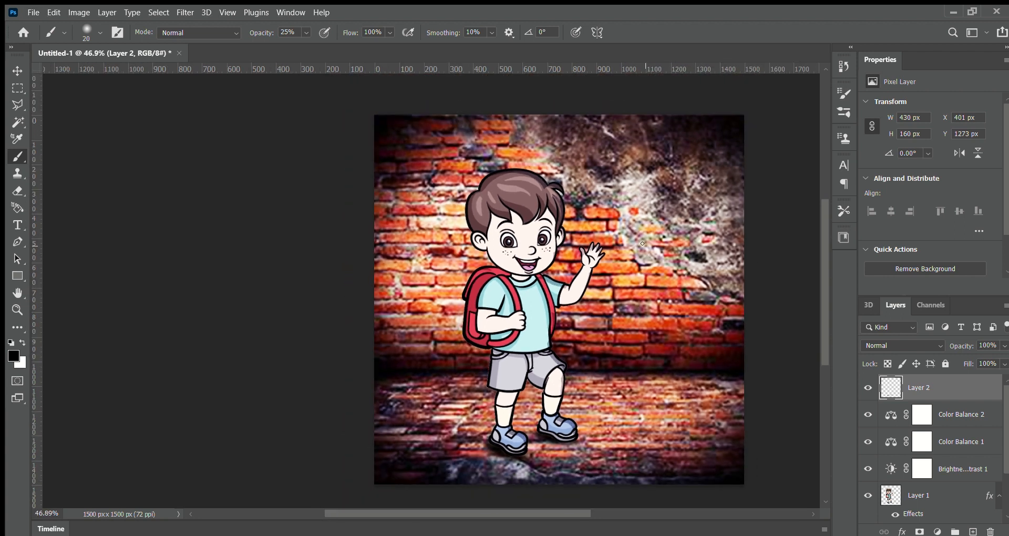